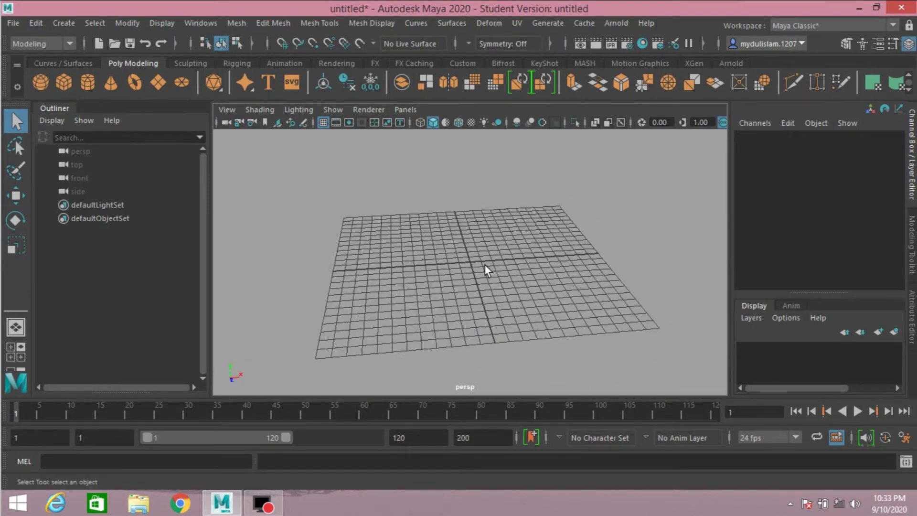
Create a polygon cone at the origin and flip it upside down with Rotate Z set to -180.
left_click(110, 82)
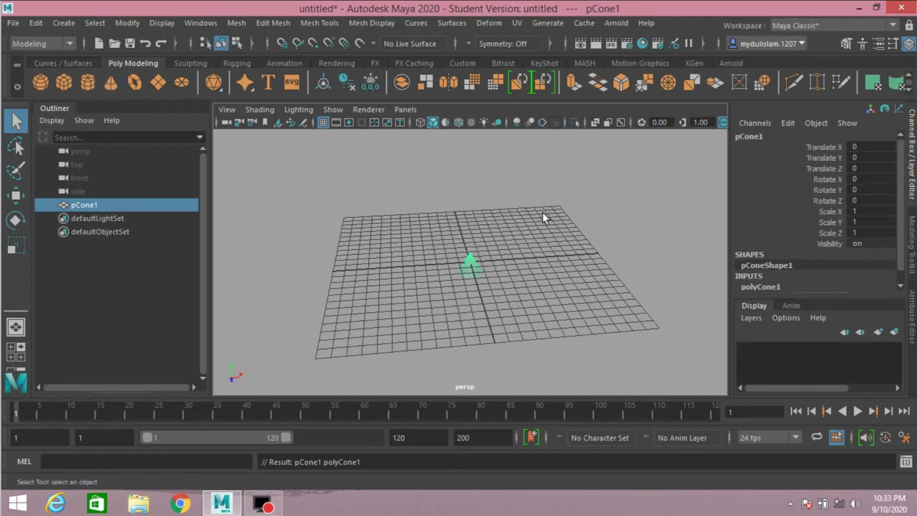
double_click(865, 200)
type("-180")
key("Return")
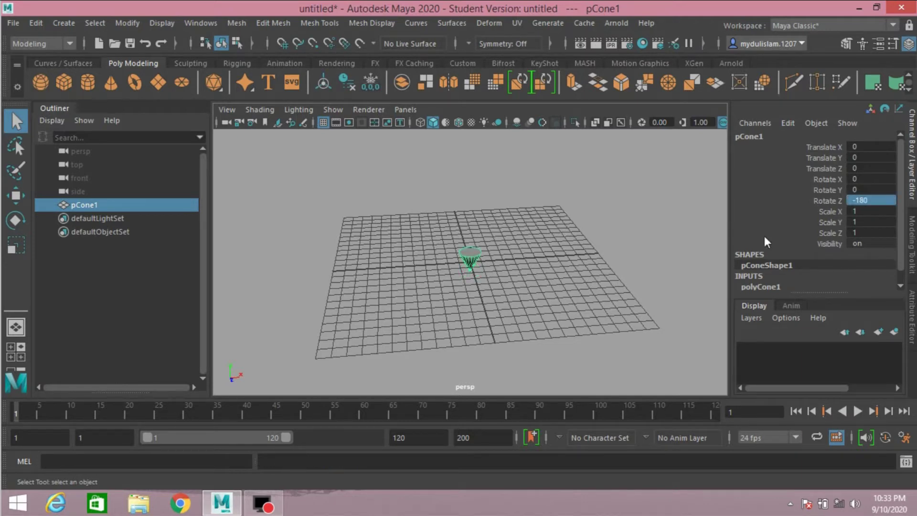
Set the cone's Subdivisions Axis to 7 and its Subdivisions Height to 3.
scroll(778, 266, "down", 1)
left_click(770, 276)
scroll(769, 277, "down", 5)
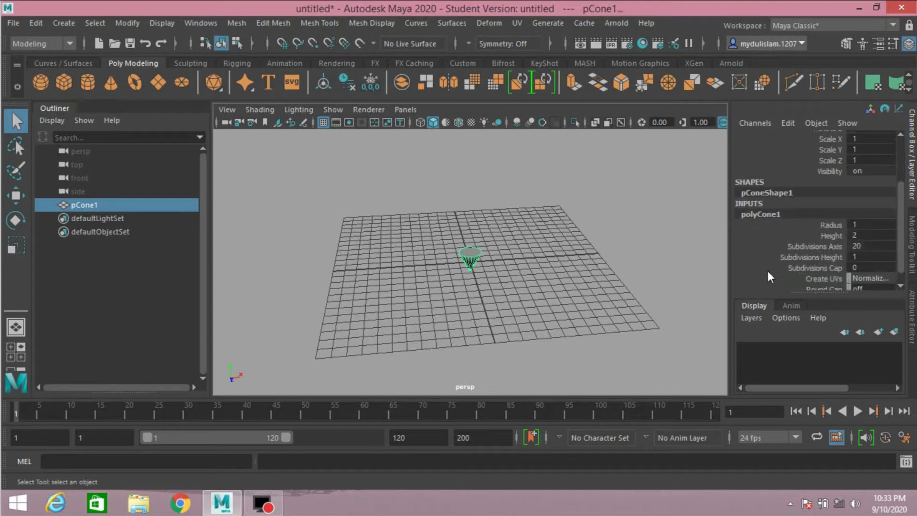
double_click(854, 244)
double_click(859, 257)
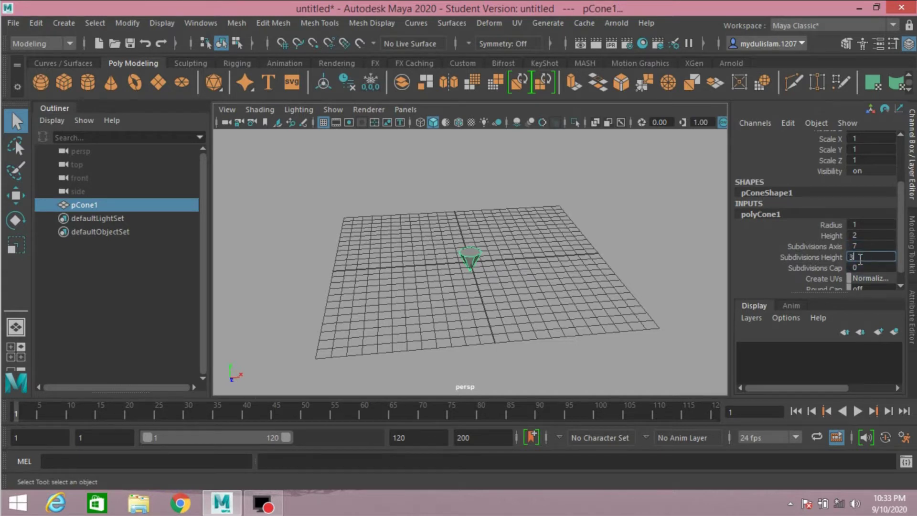
key("Return")
Set both the radius and the height of the cone to 4.7.
scroll(528, 301, "up", 4)
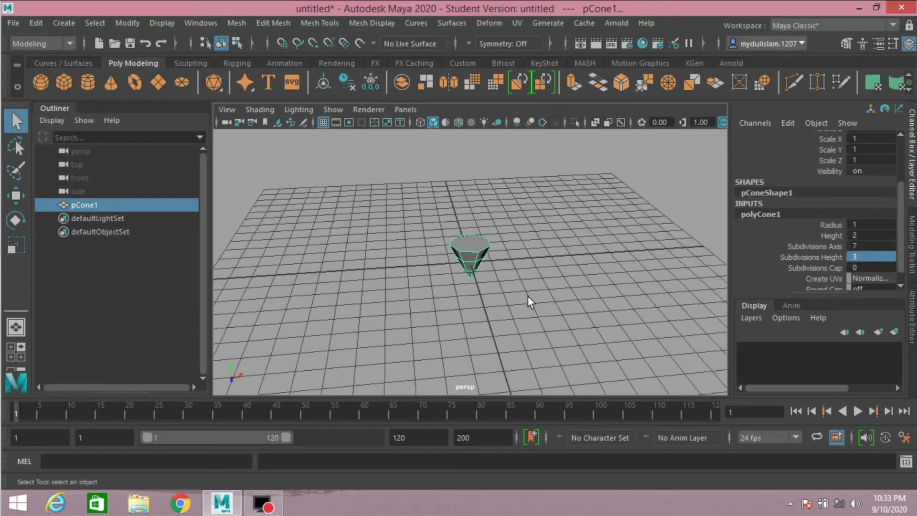
left_click(861, 223)
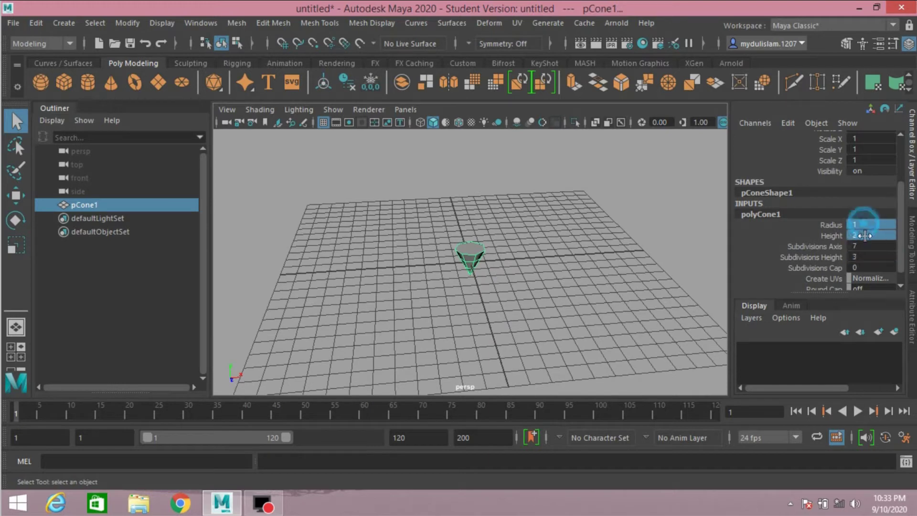
double_click(865, 235)
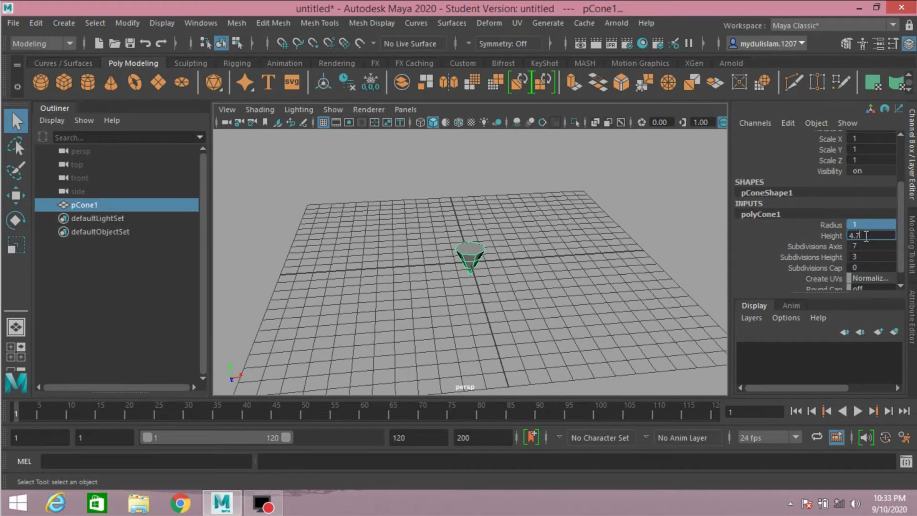
type("4.7")
key("Return")
scroll(576, 296, "up", 4)
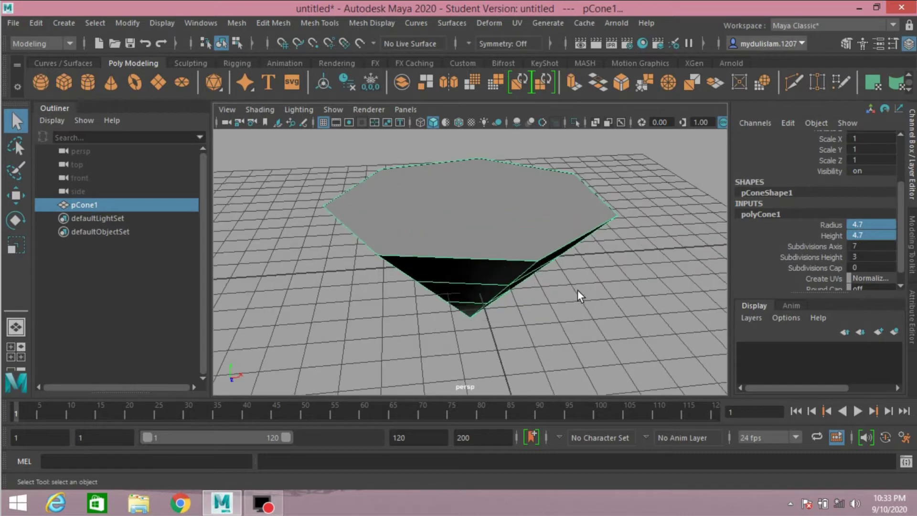
left_click_drag(579, 293, 567, 268, "alt")
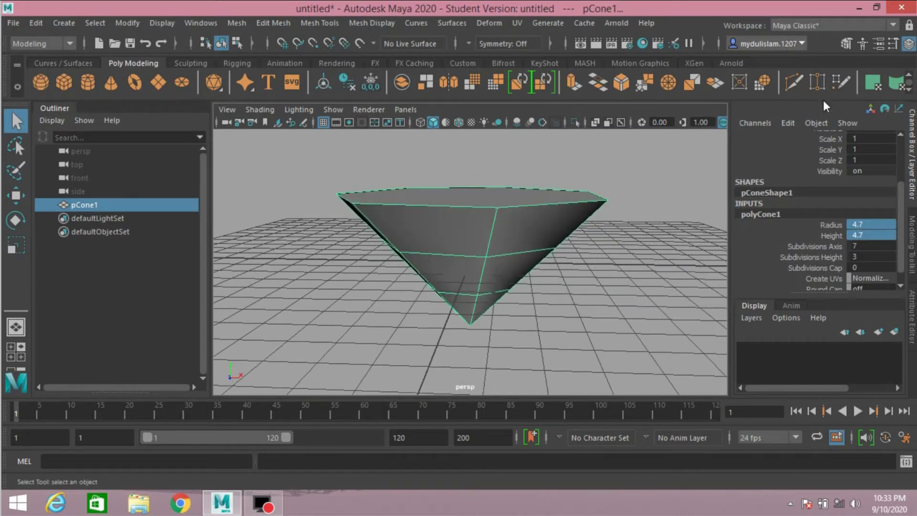
Scale the cone's upper-middle vertex ring outward to about 1.58 in X and Z, keeping its height position.
left_click(846, 44)
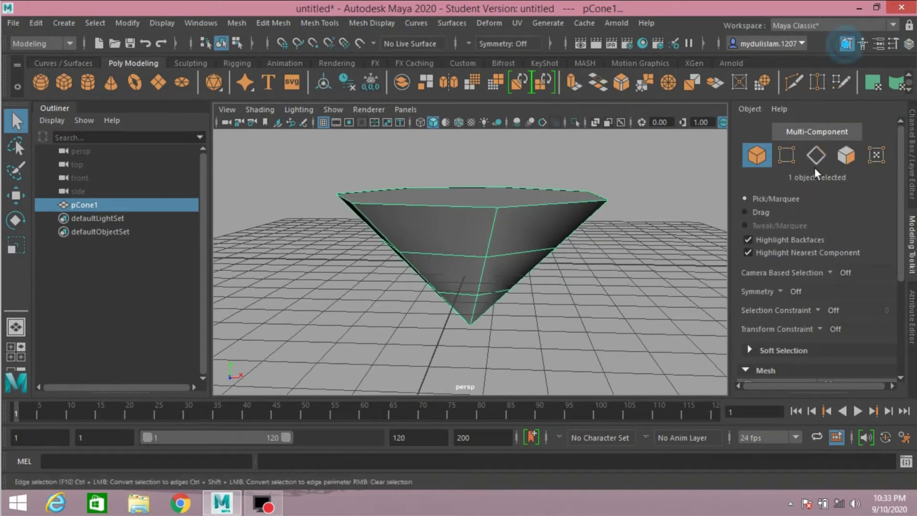
left_click(785, 155)
key("space")
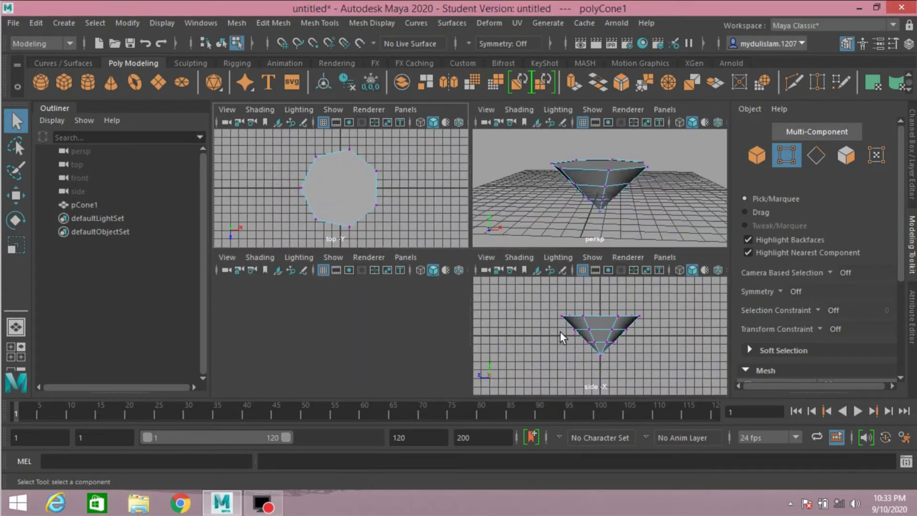
key("space")
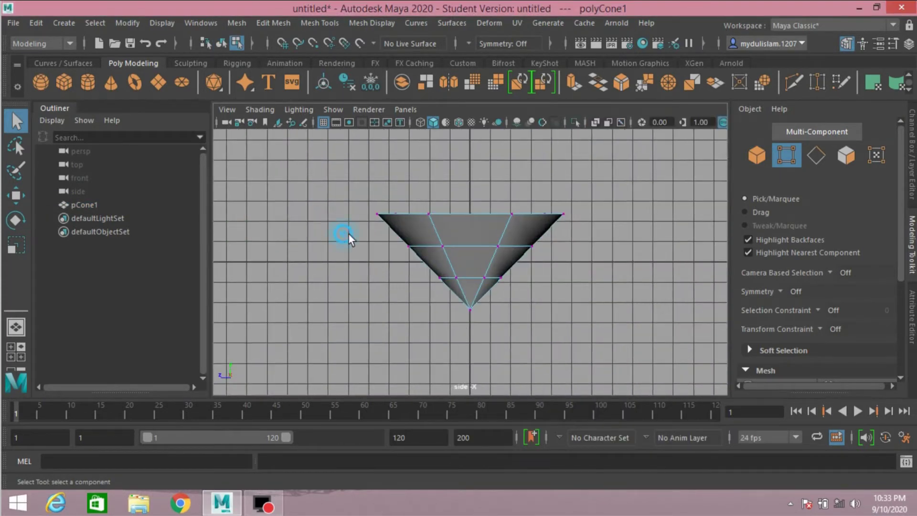
left_click_drag(348, 234, 597, 265)
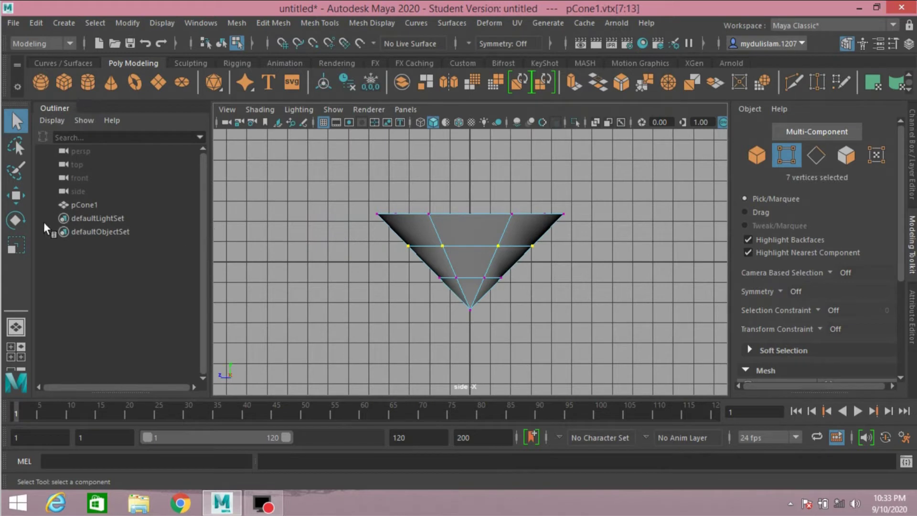
left_click(16, 246)
key("space")
key("space")
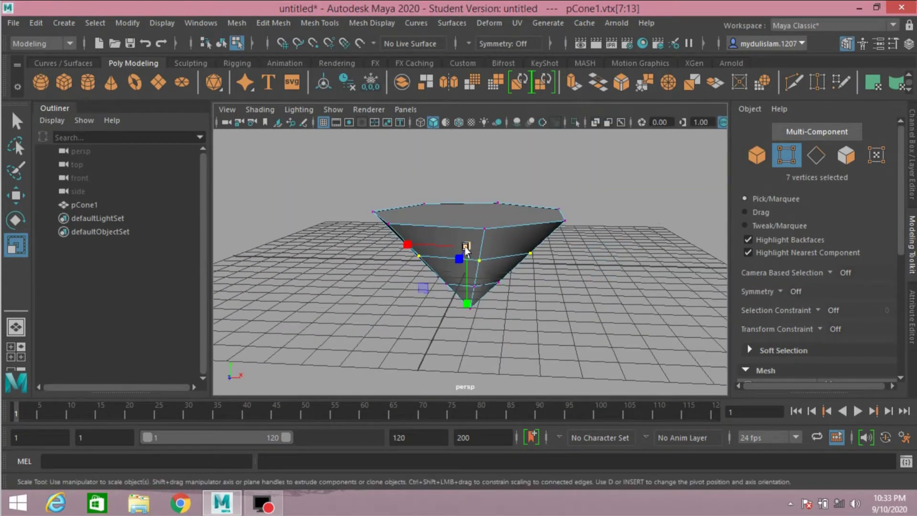
left_click_drag(465, 255, 519, 279)
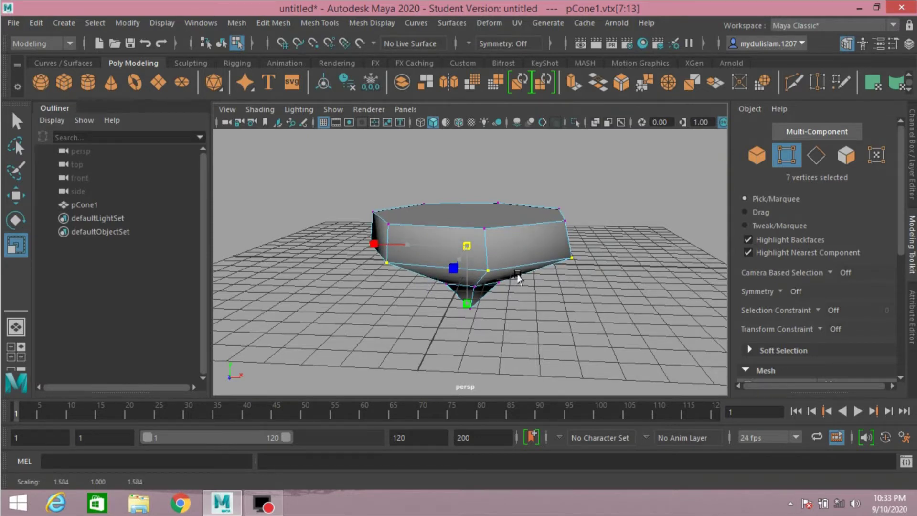
Select the cone's top ring of vertices in the side view and raise it slightly along Y.
key("space")
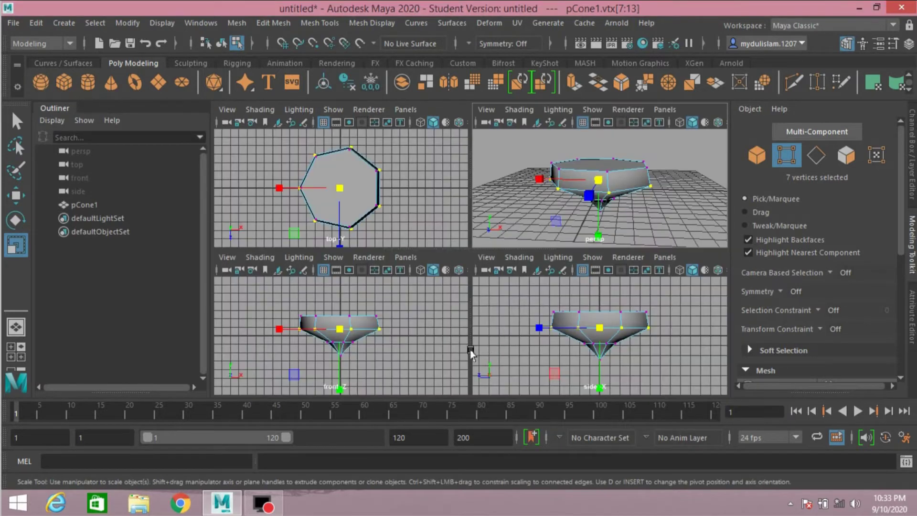
key("space")
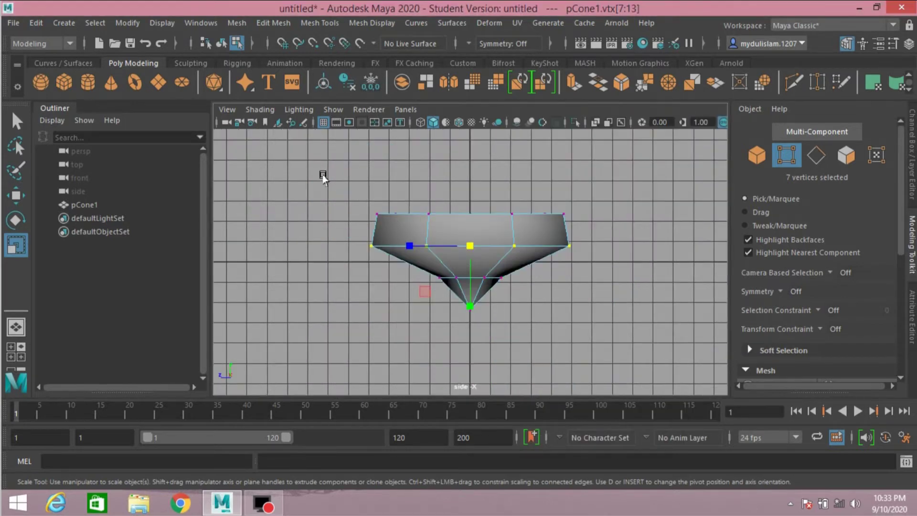
left_click_drag(584, 178, 363, 224)
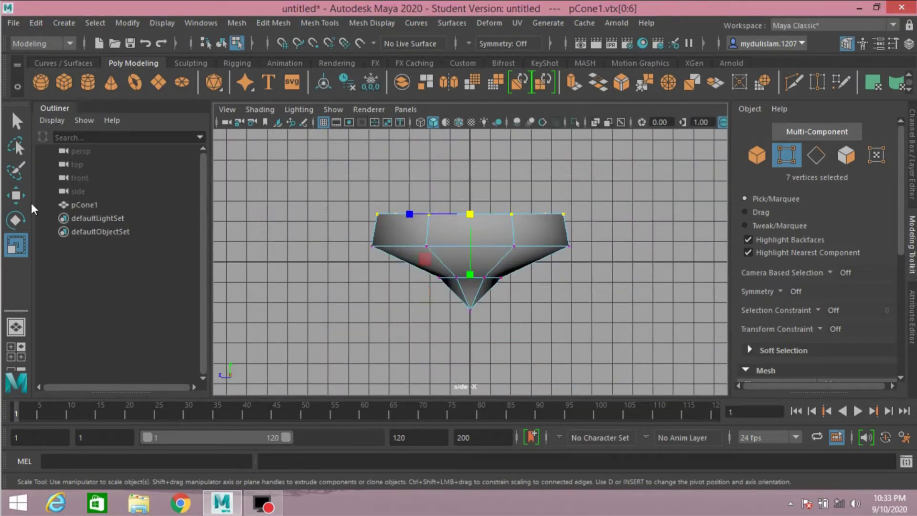
left_click(16, 195)
left_click_drag(465, 166, 468, 155)
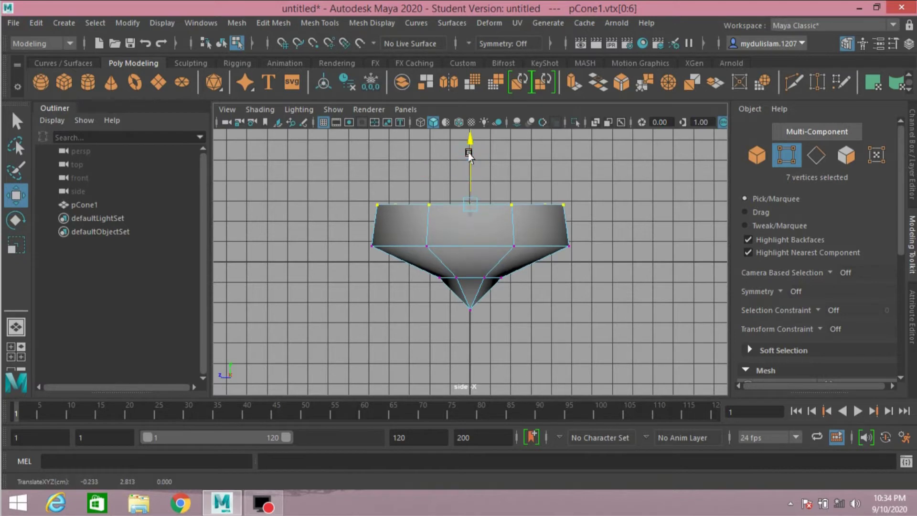
Select the seven faces forming the cone's lower tip and delete them.
left_click(750, 155)
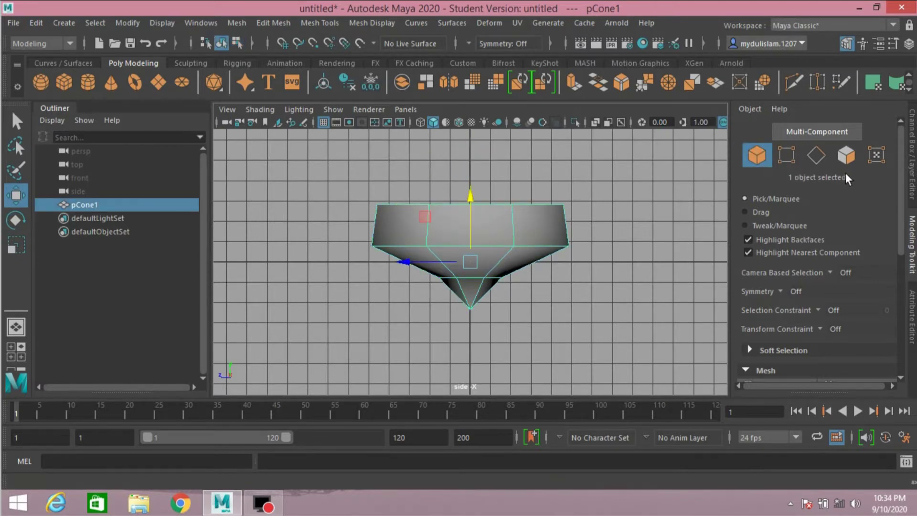
left_click(846, 154)
left_click_drag(586, 341, 384, 301)
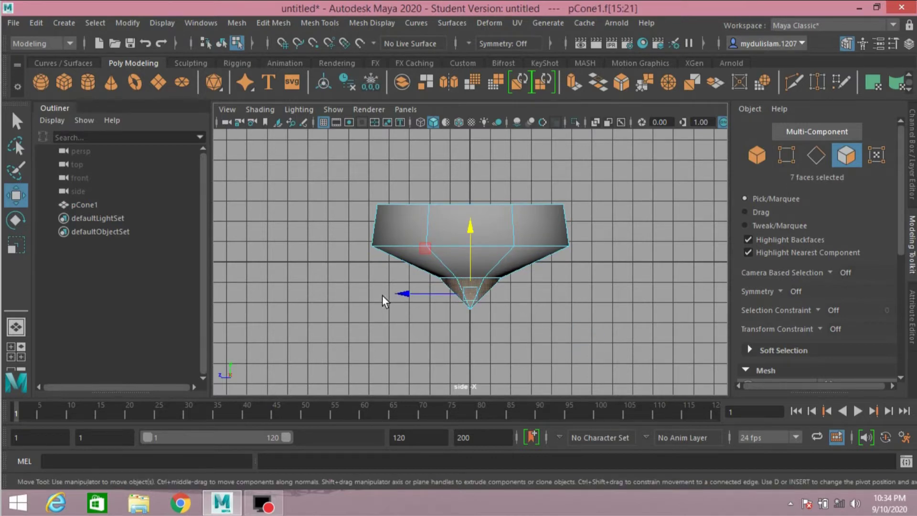
key("Delete")
key("space")
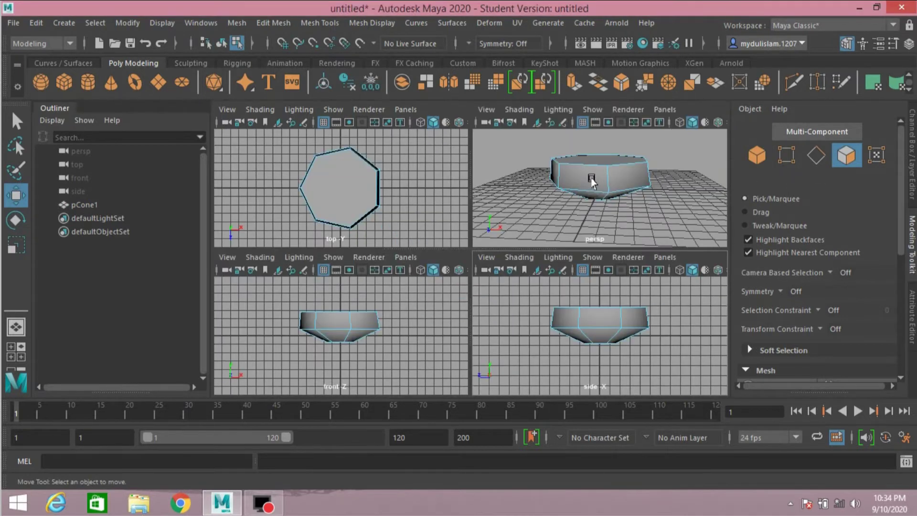
Select the border edges of the open hole in the underside, fill the hole, and return to object selection.
key("space")
left_click_drag(621, 295, 579, 210, "alt")
left_click(822, 155)
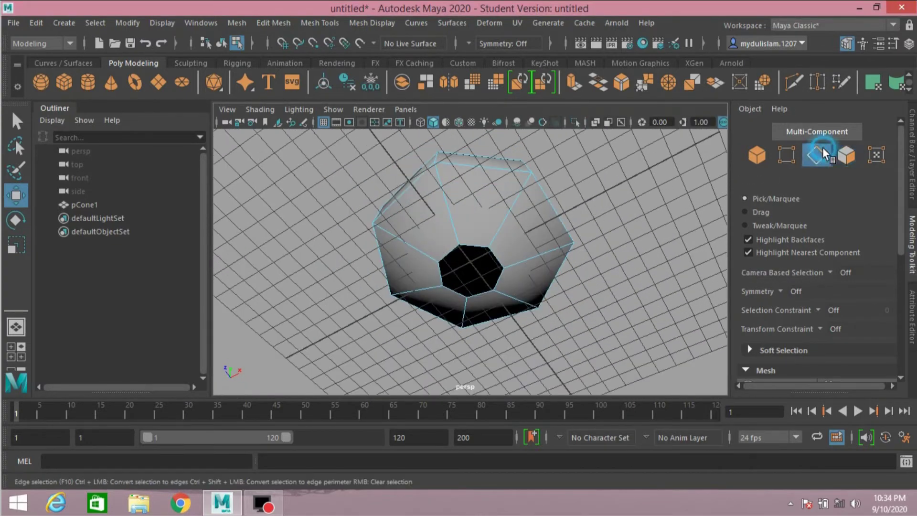
double_click(486, 293)
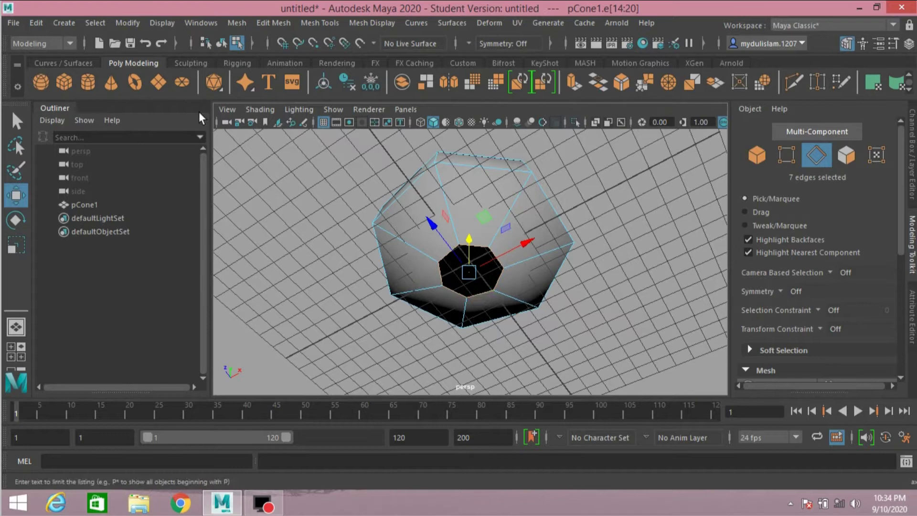
left_click(237, 22)
left_click(265, 120)
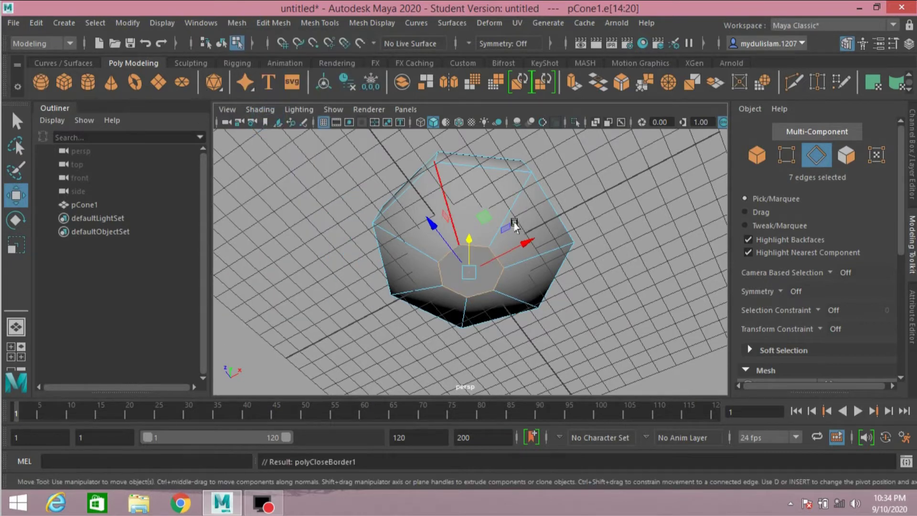
left_click(757, 154)
Start a V-shaped Multi-Cut across two adjacent side faces, linking their top-edge midpoints through a point low on their shared vertical edge.
left_click_drag(596, 174, 591, 266, "alt")
scroll(601, 257, "up", 5)
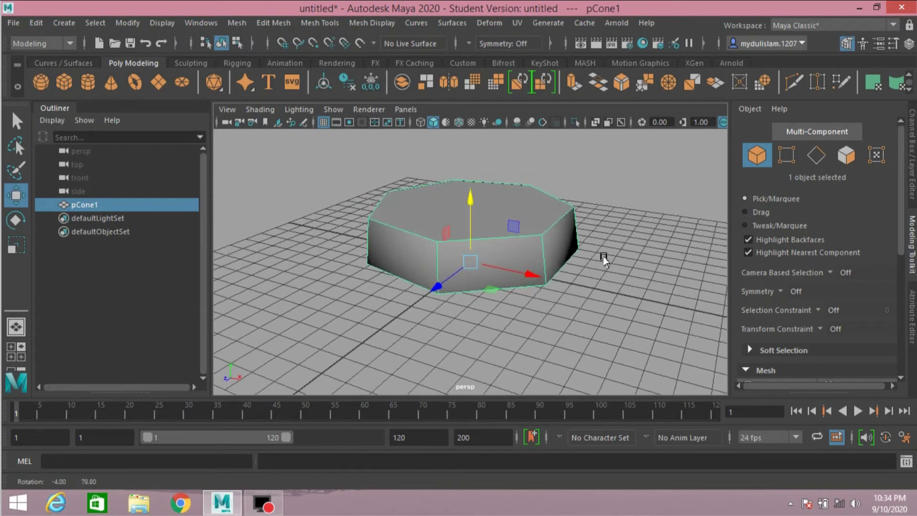
scroll(601, 257, "down", 2)
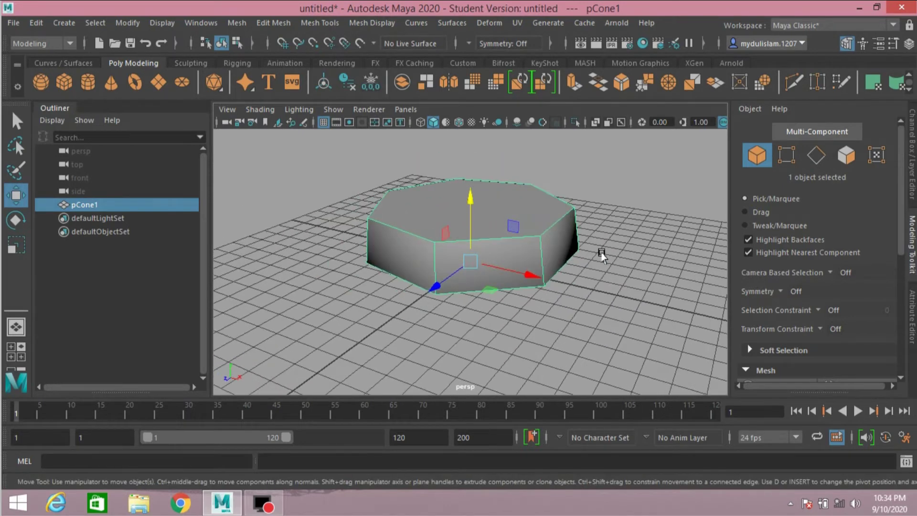
left_click(309, 25)
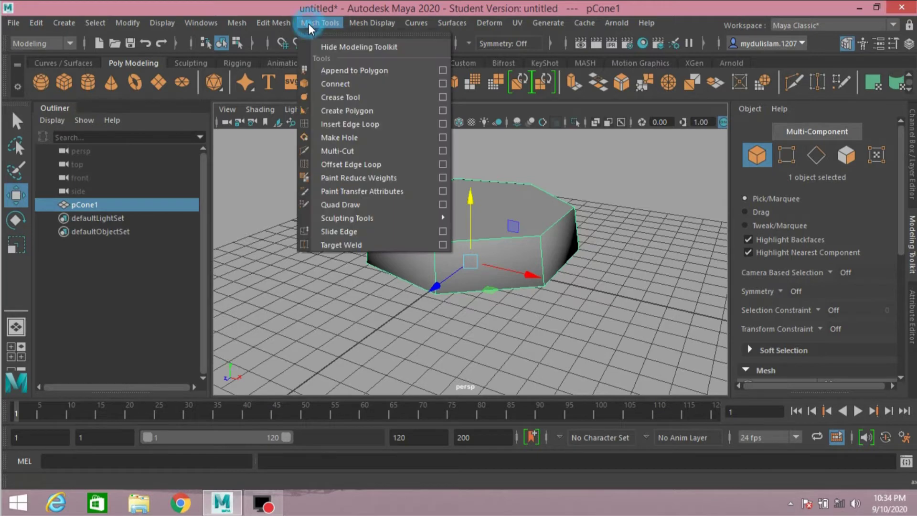
left_click(361, 152)
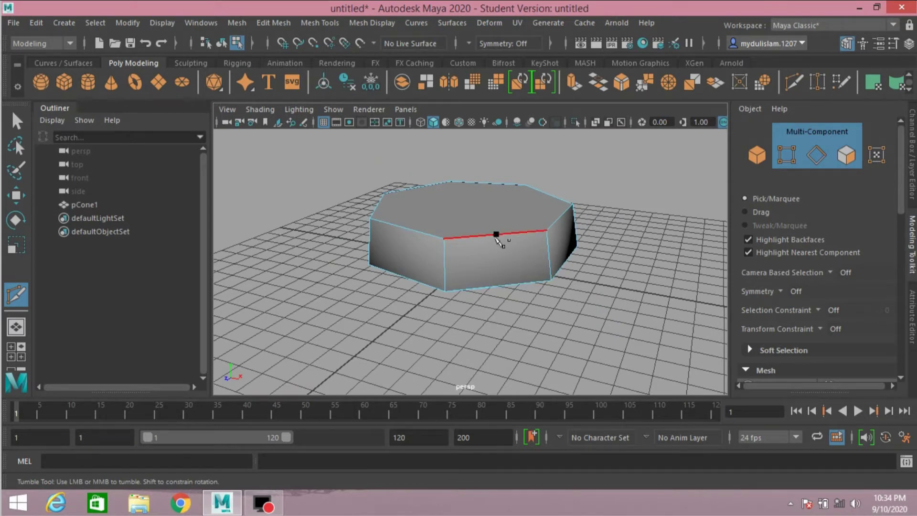
left_click(496, 235)
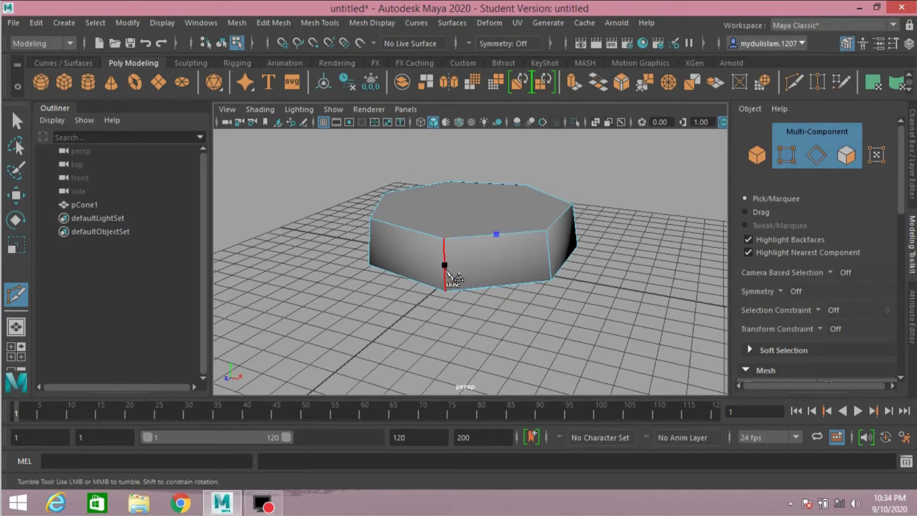
left_click(444, 270)
left_click(405, 228)
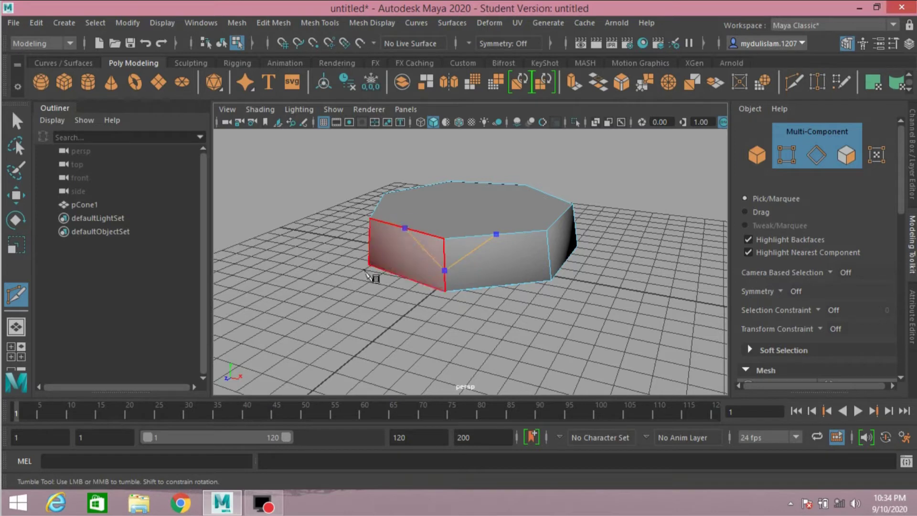
Continue the zigzag cut down to the next vertical edge, then through the following face's top-edge midpoint to its far vertical edge.
left_click_drag(334, 313, 445, 312, "alt")
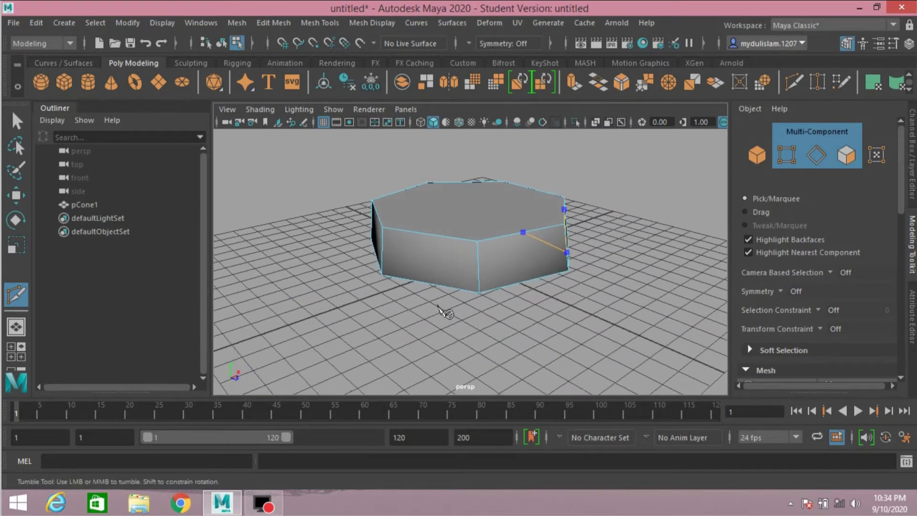
left_click(478, 267)
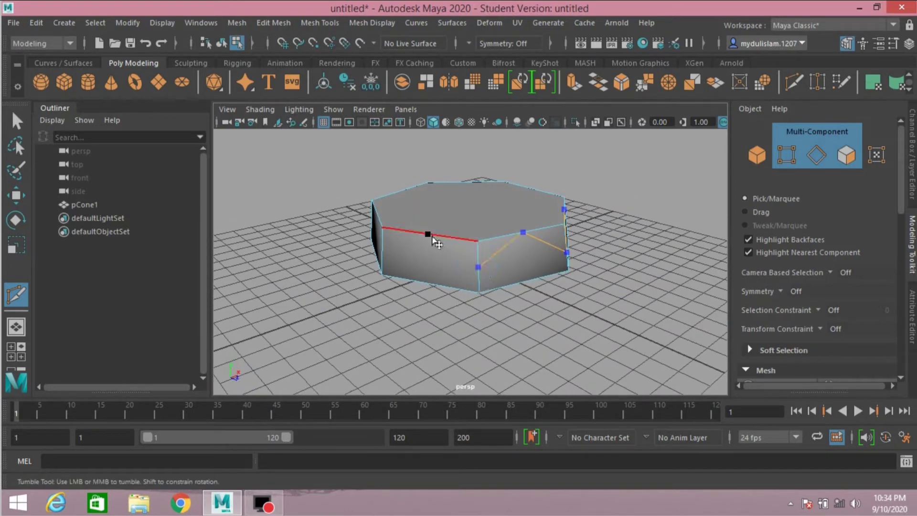
left_click(428, 234)
left_click(382, 253)
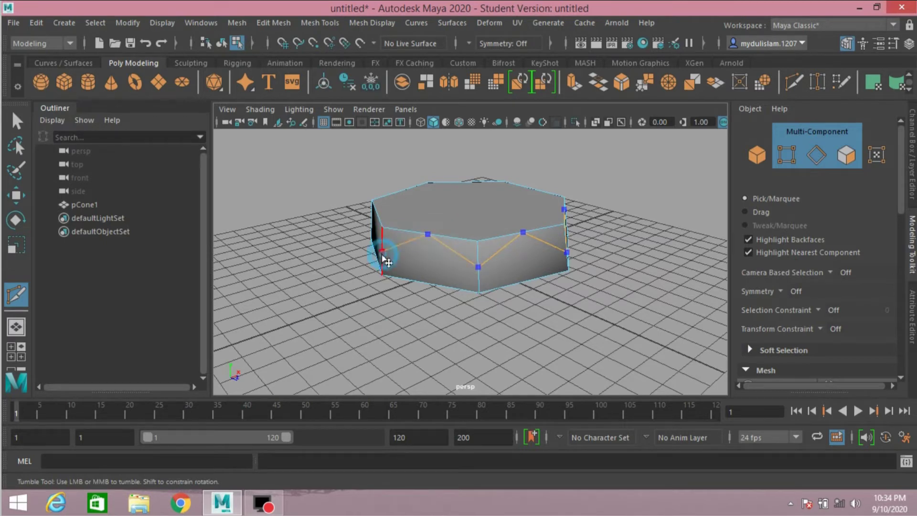
Extend the zigzag cut across the next two side faces, alternating between top-edge midpoints and points midway down the vertical edges.
left_click_drag(319, 274, 492, 260, "alt")
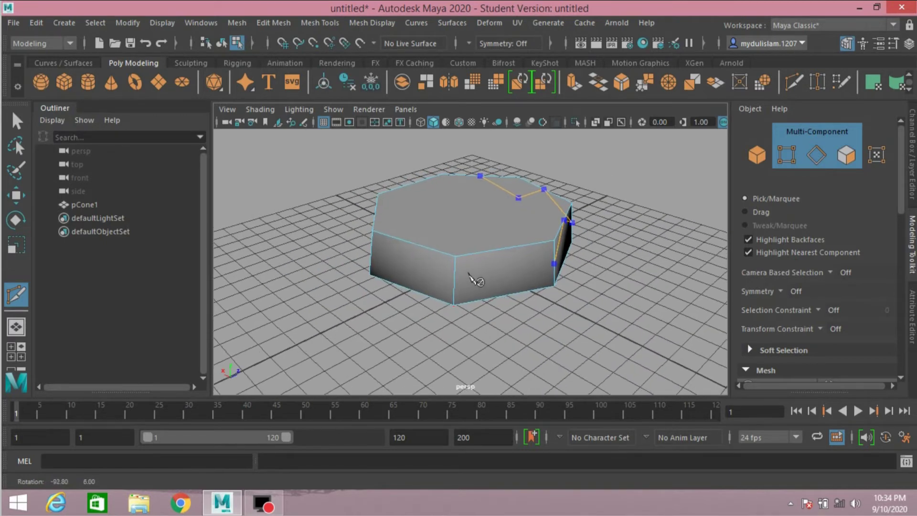
left_click(507, 249)
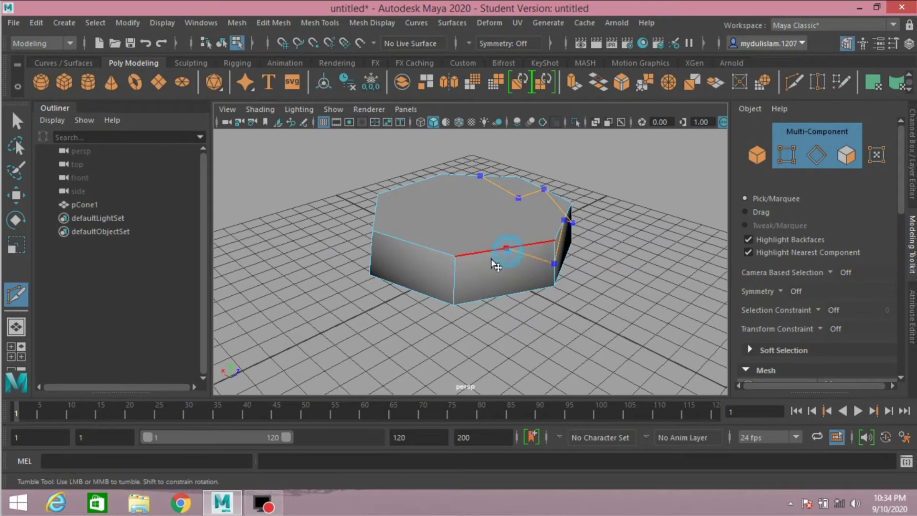
left_click(455, 281)
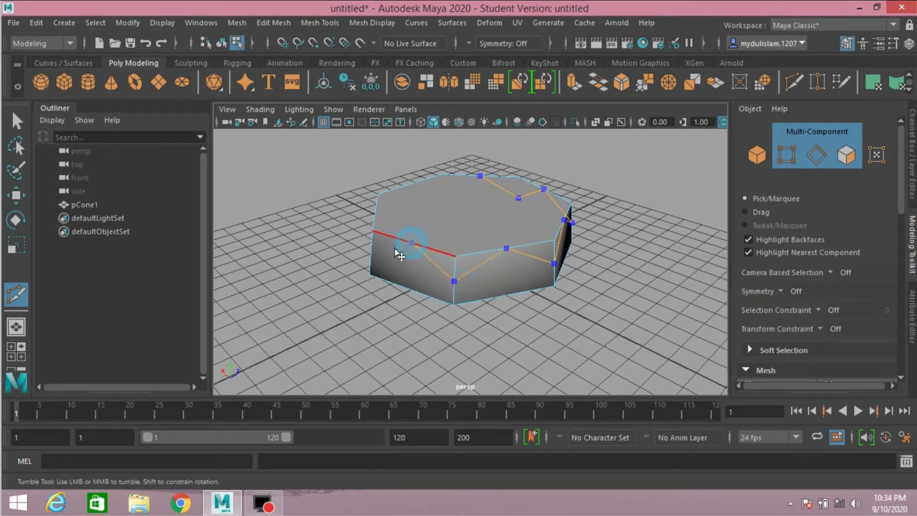
left_click(411, 243)
left_click(371, 253)
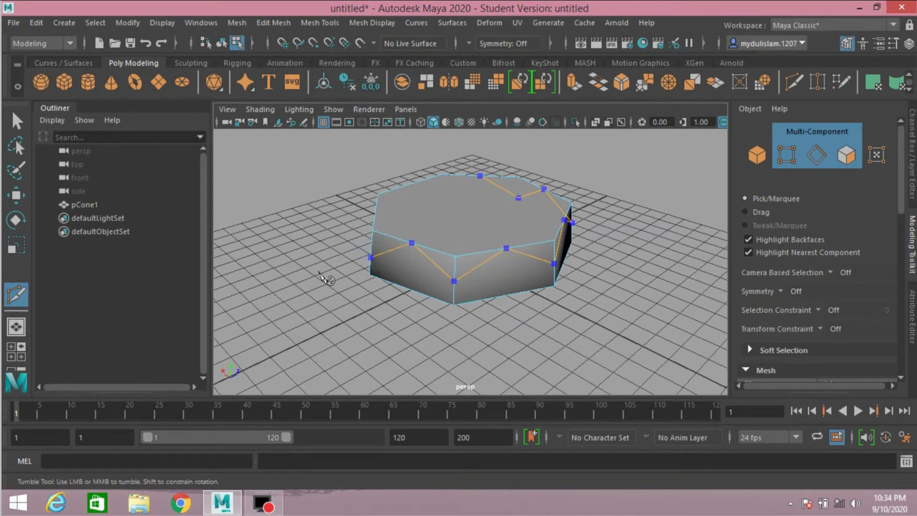
Carry the zigzag cut across the last two uncut side faces, close it at its starting top-edge midpoint and apply it.
left_click_drag(323, 270, 517, 265, "alt")
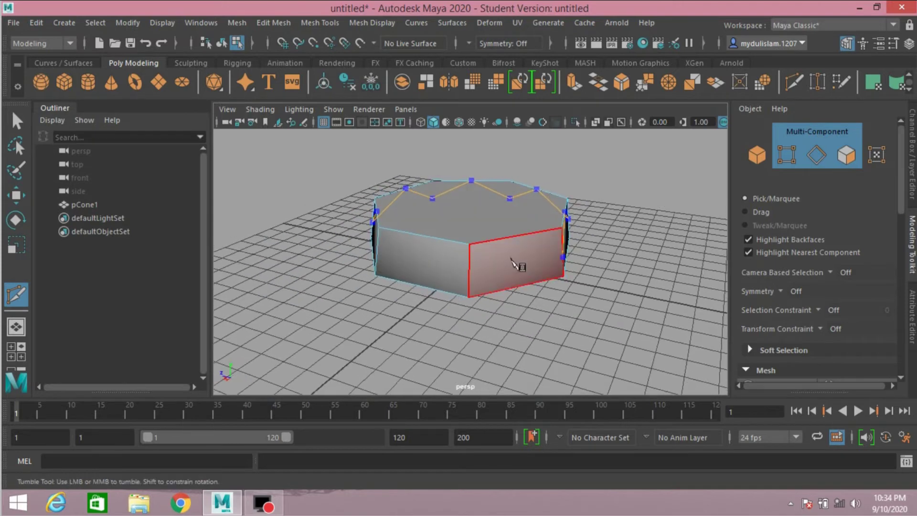
left_click(518, 236)
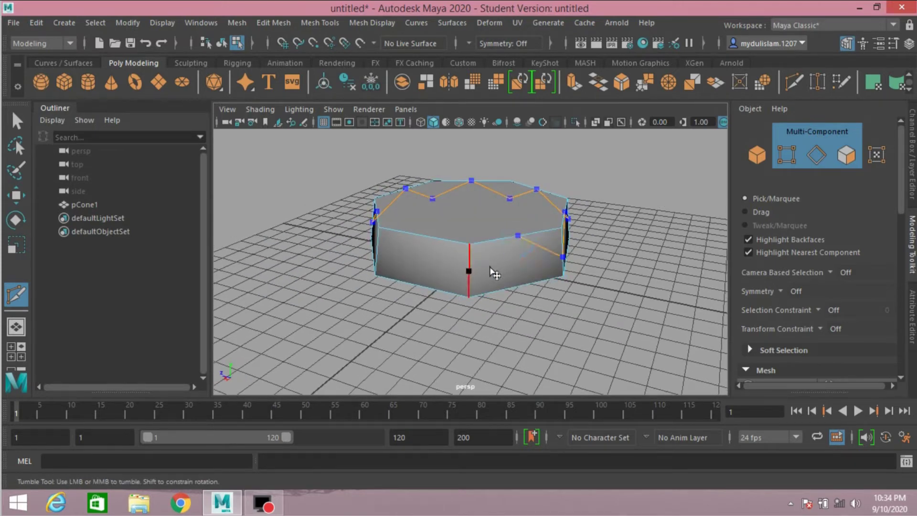
left_click(480, 275)
left_click(422, 236)
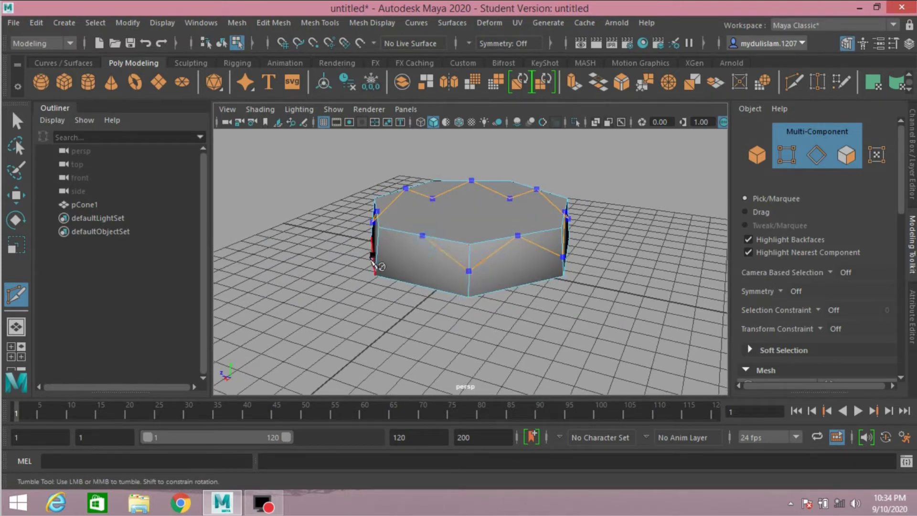
left_click(376, 252)
left_click_drag(317, 277, 449, 272, "alt")
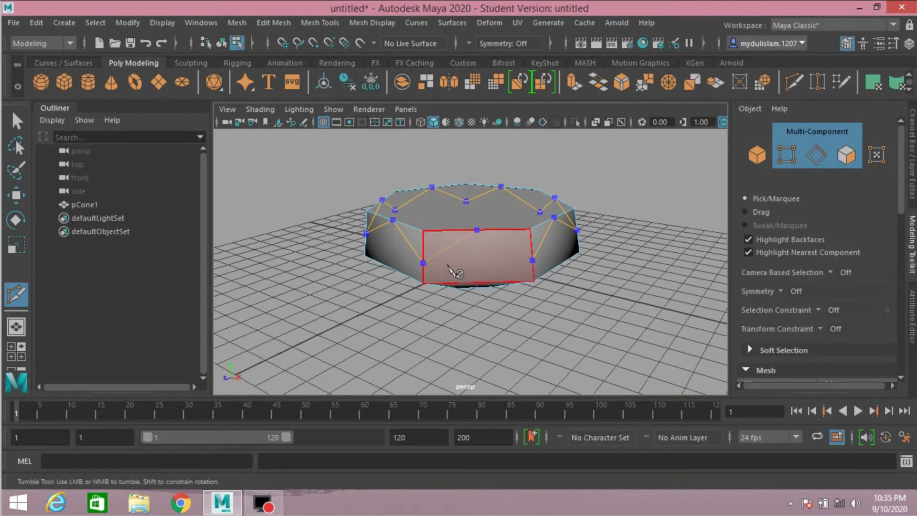
left_click(476, 230)
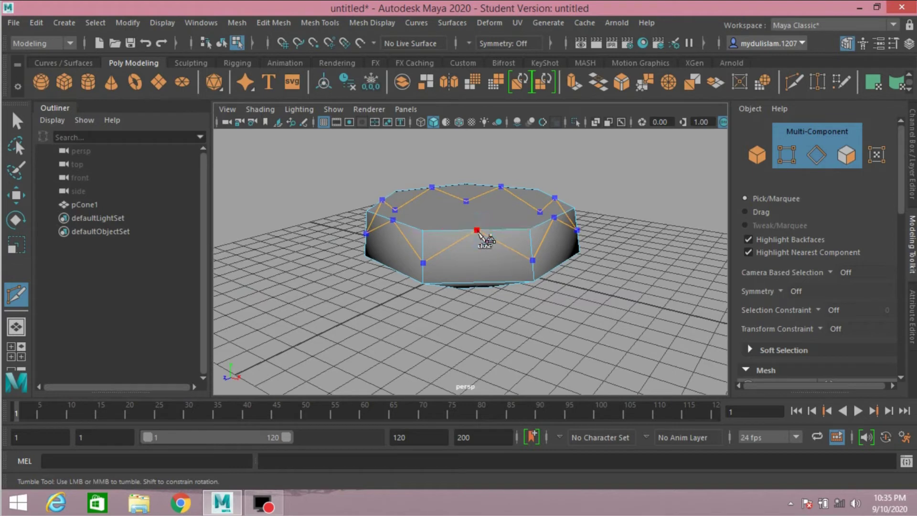
left_click(477, 230)
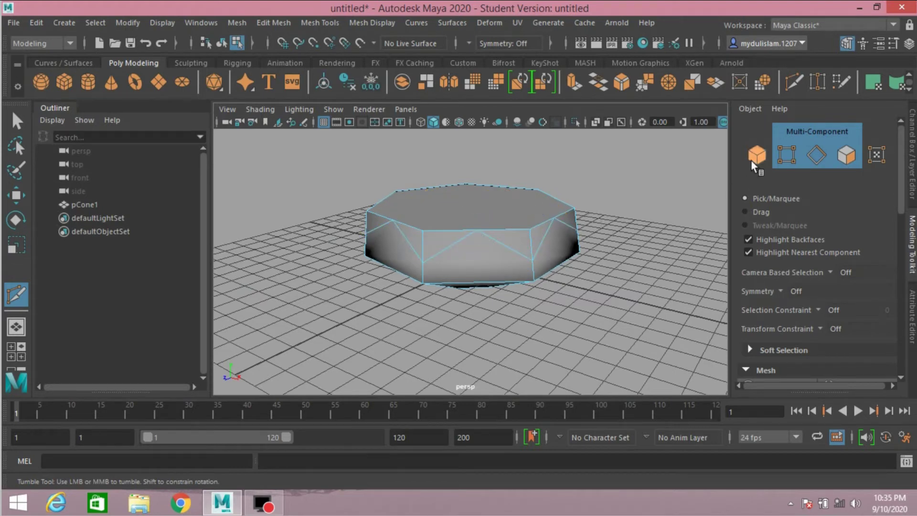
Start a second zigzag cut from a vertical-edge vertex of the first one, dipping to the lower-edge midpoints of two adjacent side faces.
left_click_drag(611, 301, 579, 303, "alt")
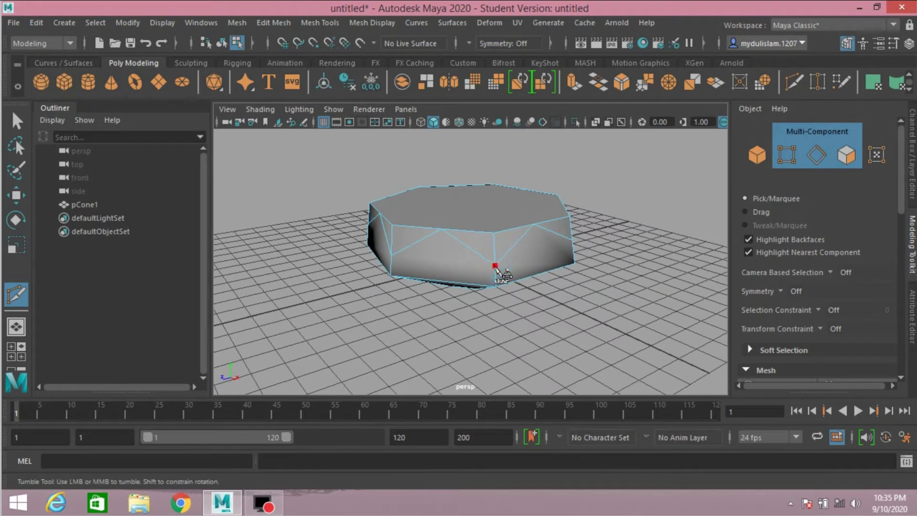
left_click(495, 266)
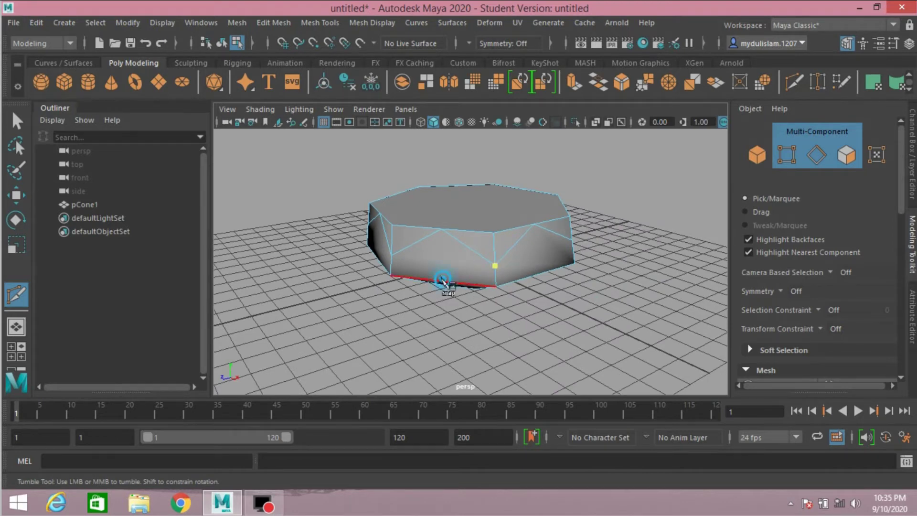
left_click(440, 282)
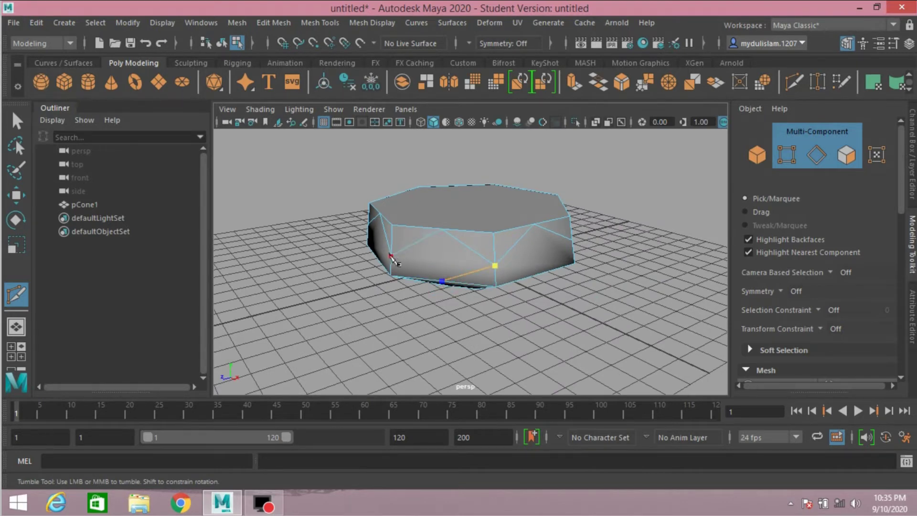
left_click(390, 256)
left_click_drag(339, 279, 430, 270, "alt")
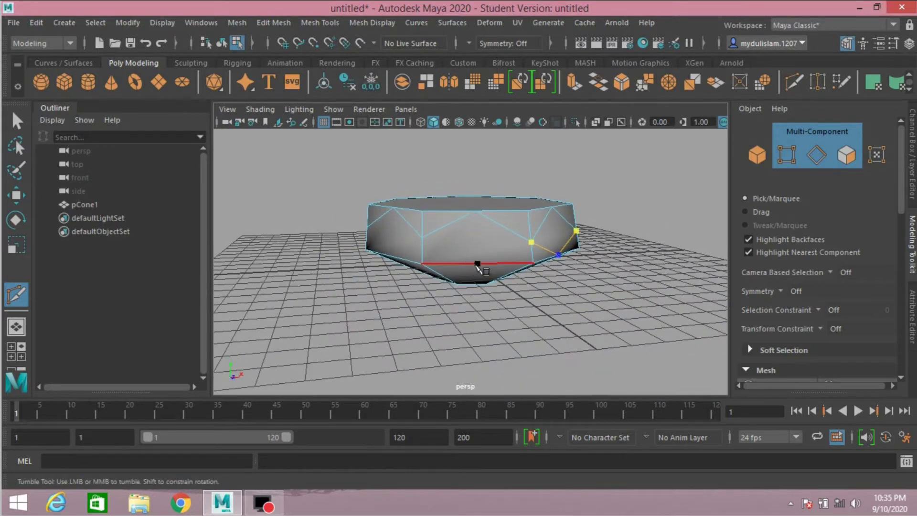
left_click(477, 264)
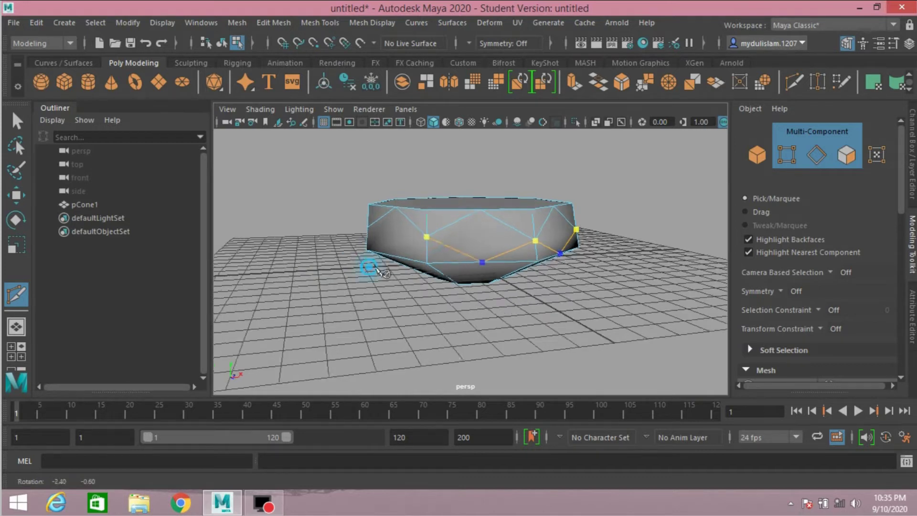
Continue the lower zigzag across the third and fourth side faces, linking their lower-edge midpoints with the vertices on the vertical edges.
left_click_drag(367, 267, 456, 277, "alt")
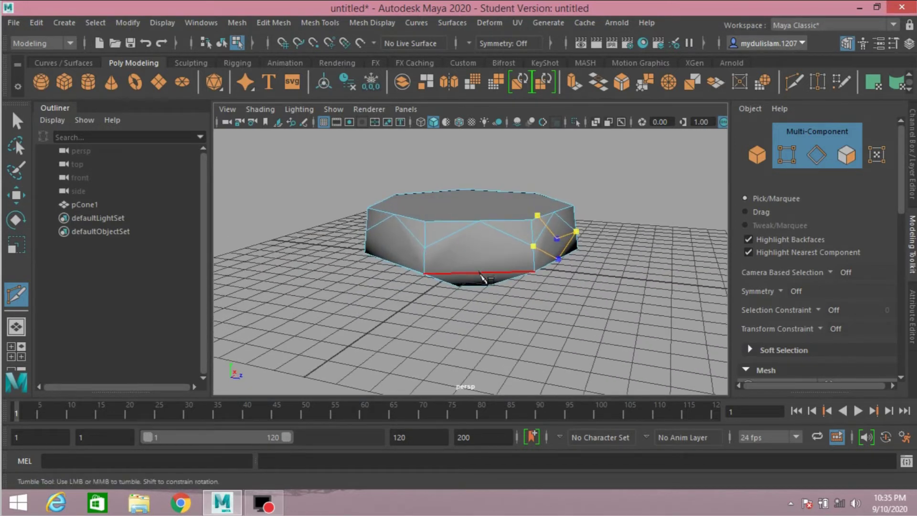
left_click(480, 273)
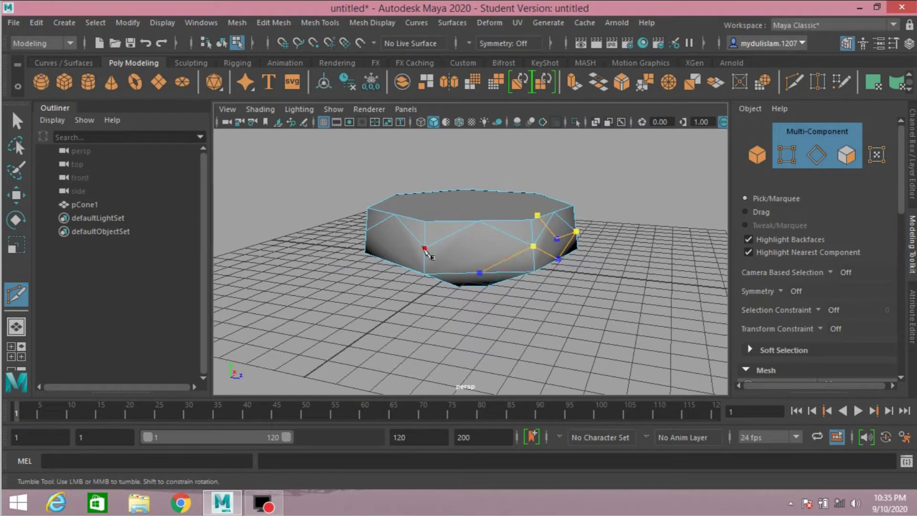
left_click_drag(382, 279, 494, 284, "alt")
left_click(494, 279)
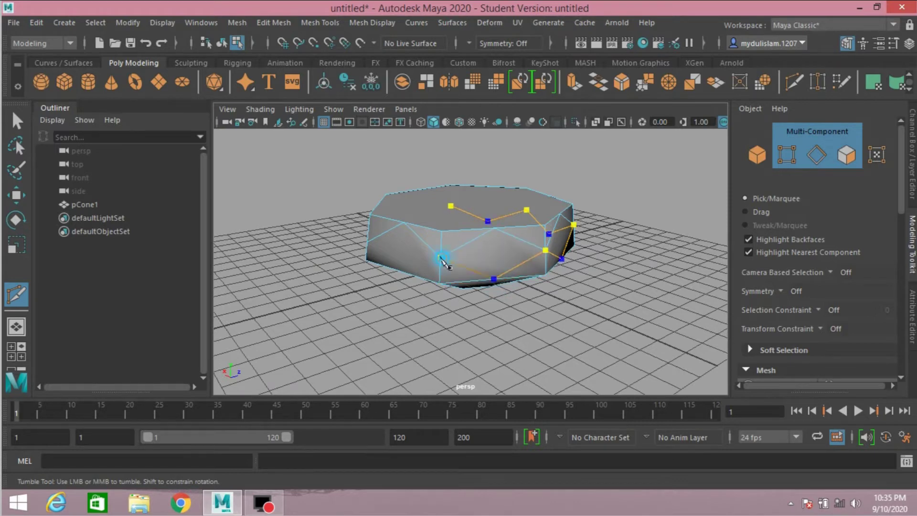
Extend the lower zigzag across the fifth and sixth side faces through their lower-edge midpoints and the vertical-edge vertices.
left_click_drag(382, 276, 466, 279, "alt")
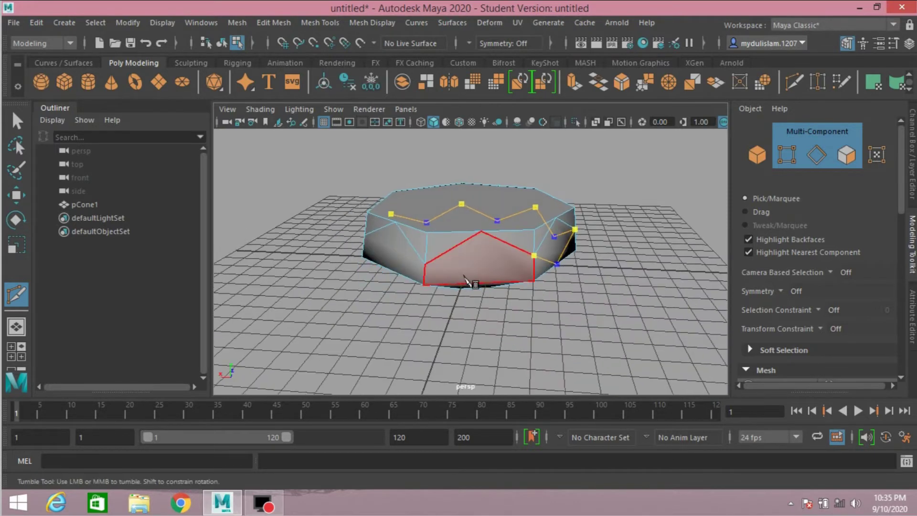
left_click(479, 283)
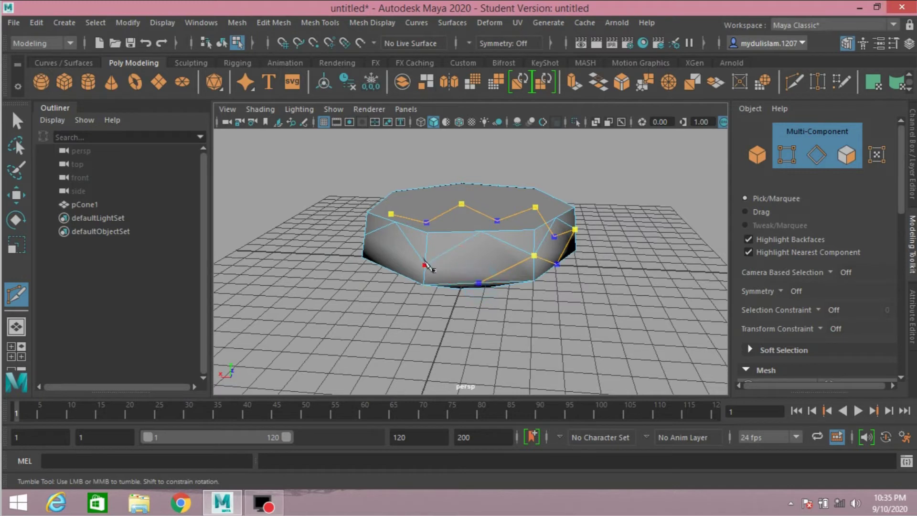
left_click_drag(382, 276, 479, 272, "alt")
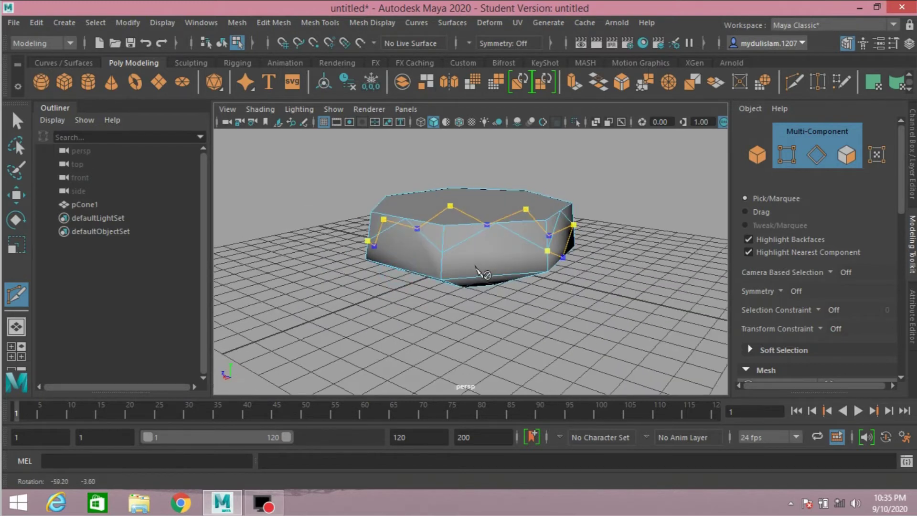
left_click(495, 276)
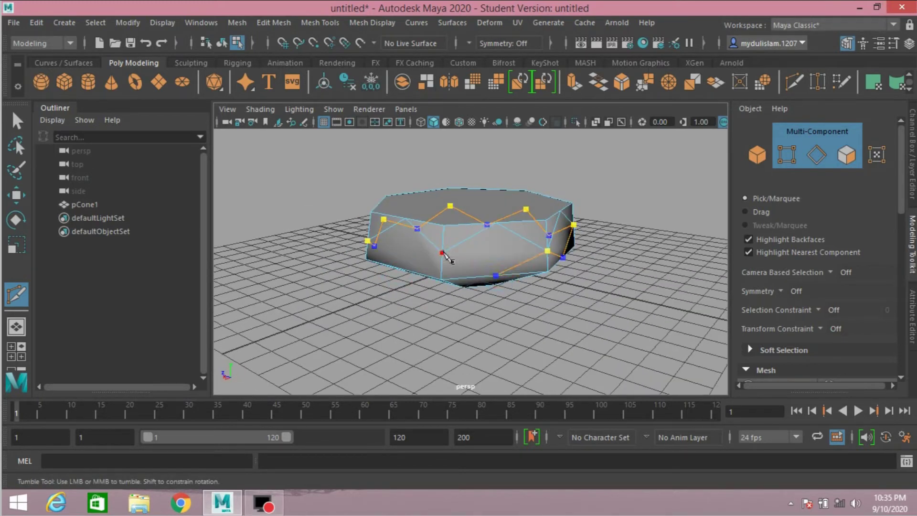
left_click(442, 253)
Cut through the last side face's lower-edge midpoint, close the lower zigzag at its starting vertex and apply it.
left_click_drag(388, 282, 483, 282, "alt")
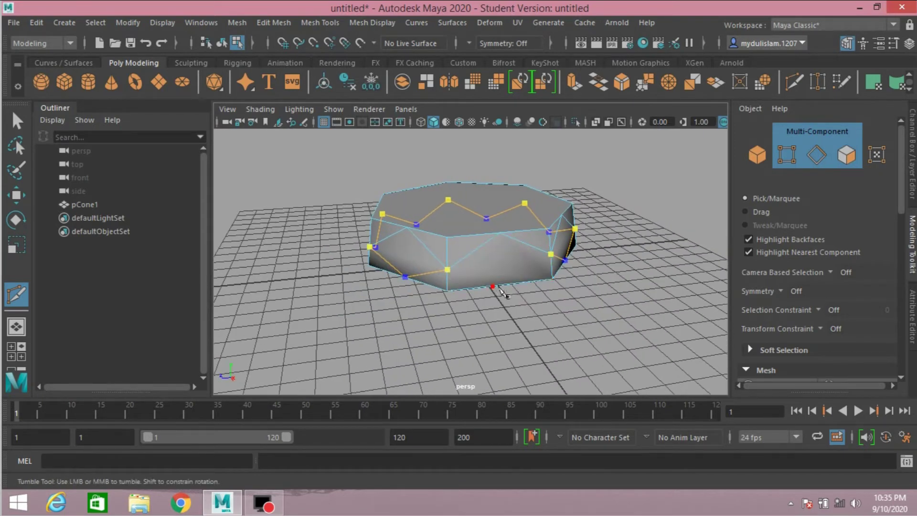
left_click_drag(553, 317, 491, 277, "alt")
left_click(483, 259)
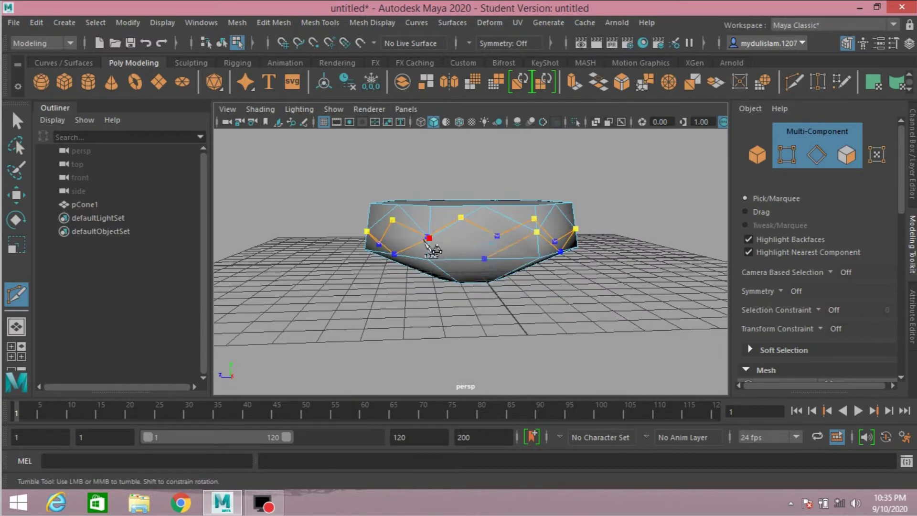
left_click_drag(430, 303, 434, 287, "alt")
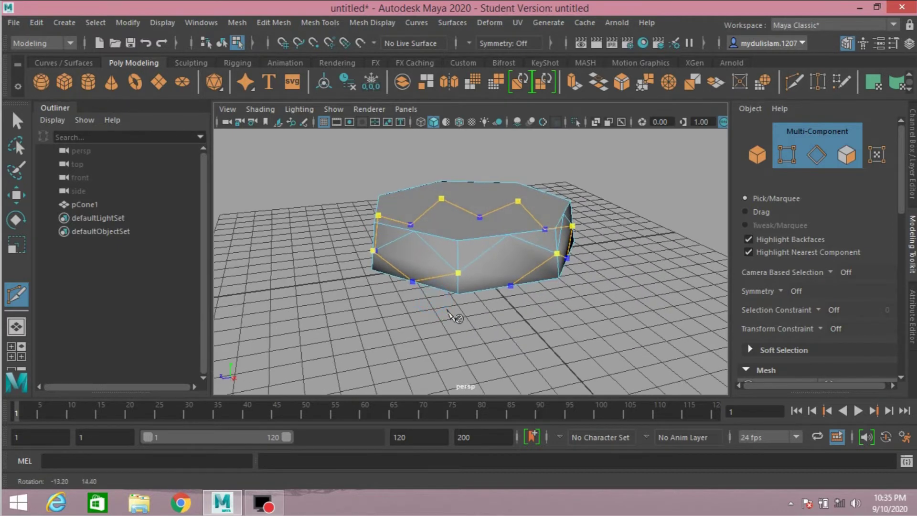
left_click(458, 273)
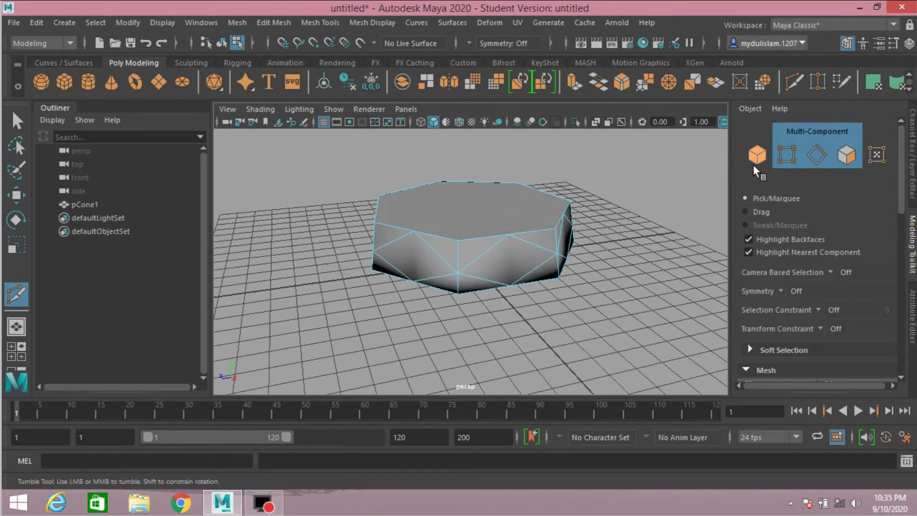
Select the seven vertices of the middle ring in the side view and scale them outward beyond the upper and lower rings.
left_click(787, 151)
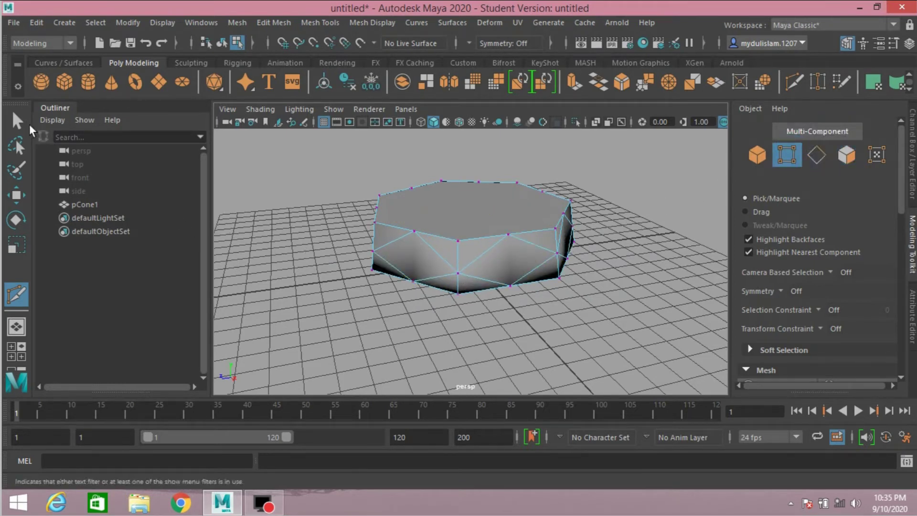
left_click(18, 122)
key("space")
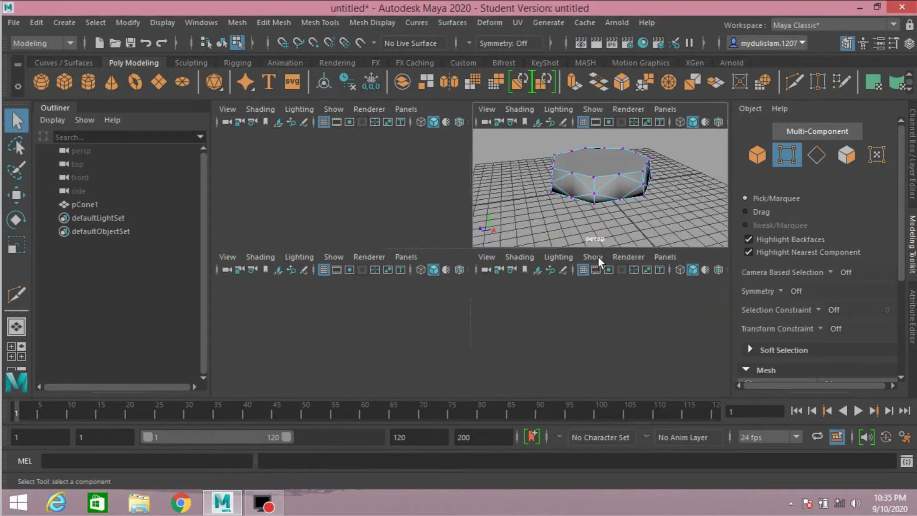
key("space")
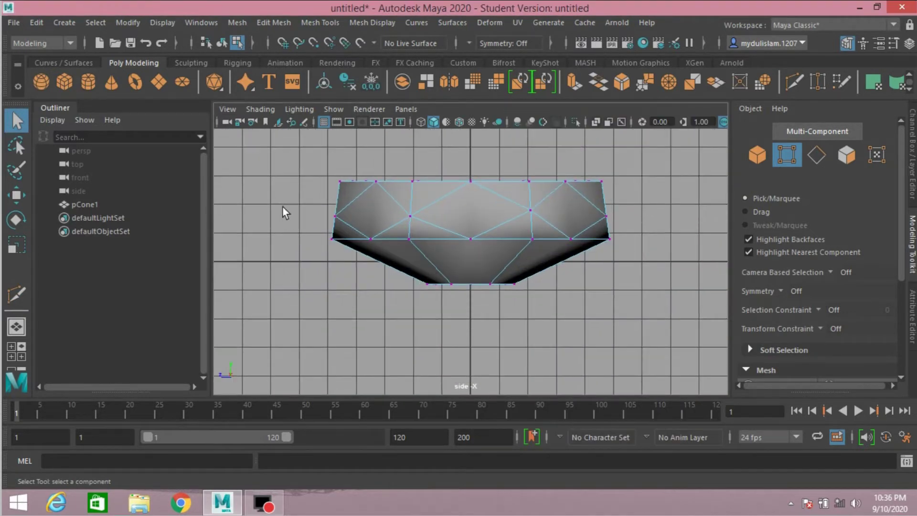
left_click(247, 199)
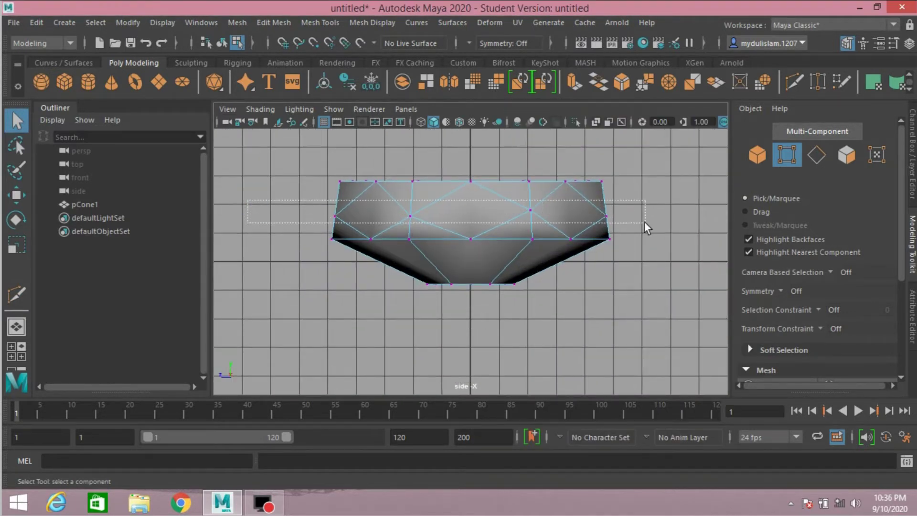
left_click_drag(644, 222, 645, 222)
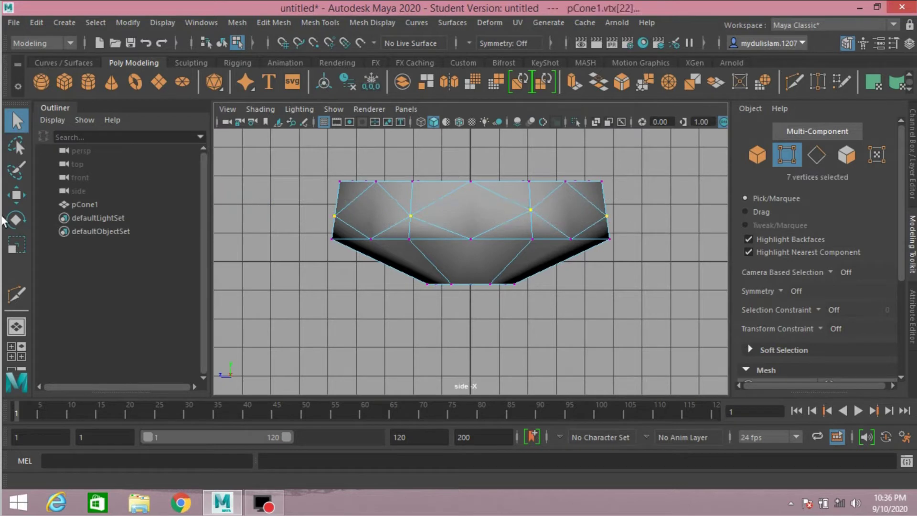
left_click(14, 248)
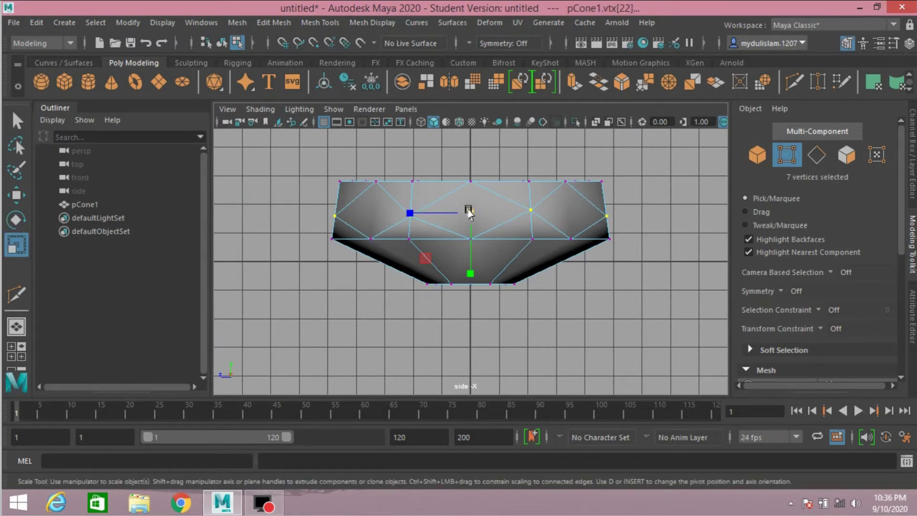
left_click_drag(468, 212, 503, 221)
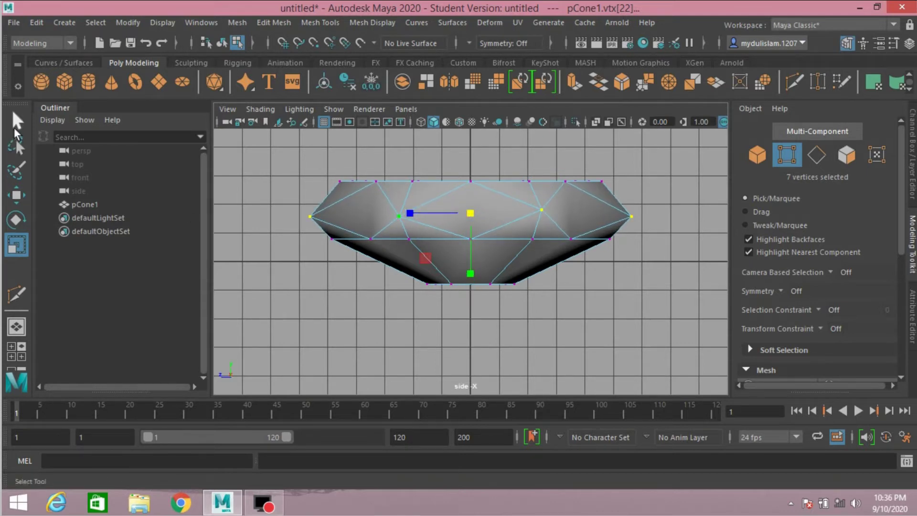
left_click(17, 121)
Select the vertical edge segments above and below each middle-ring vertex, all around the gem's sides, and delete them.
left_click(815, 151)
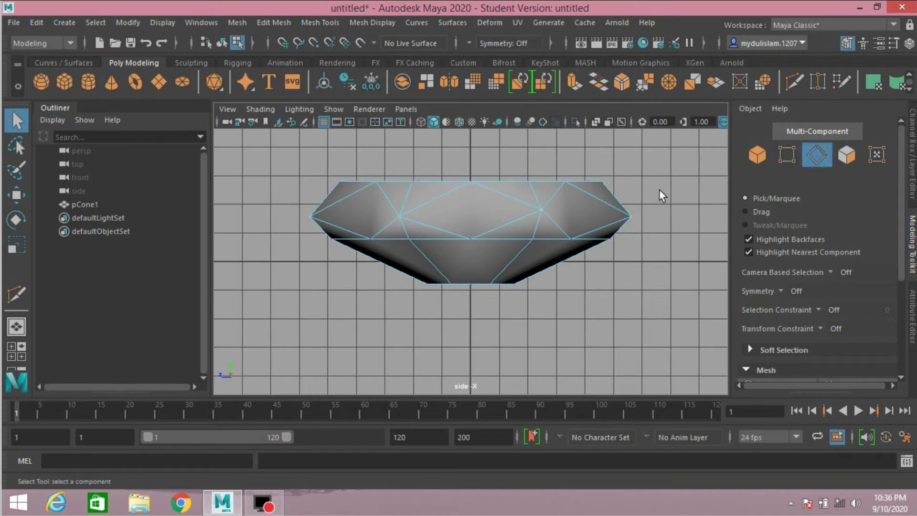
key("space")
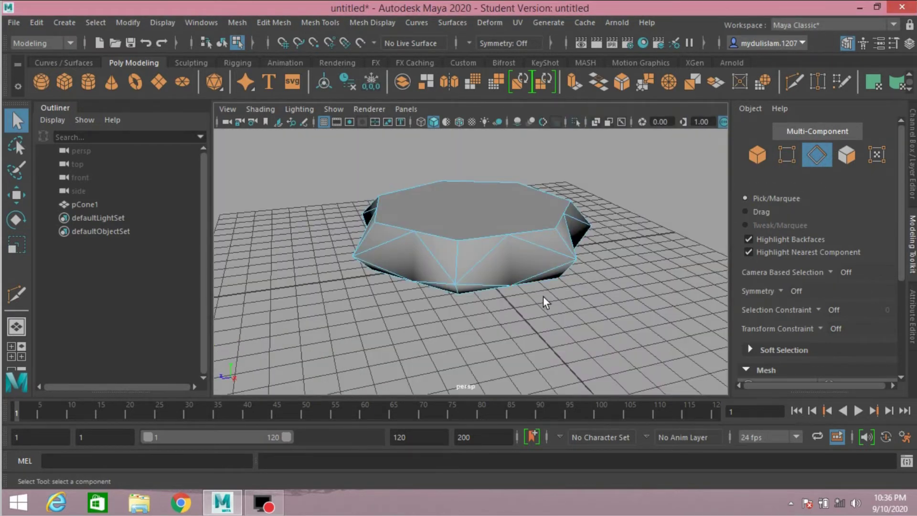
left_click_drag(543, 297, 545, 296, "alt")
left_click(448, 250)
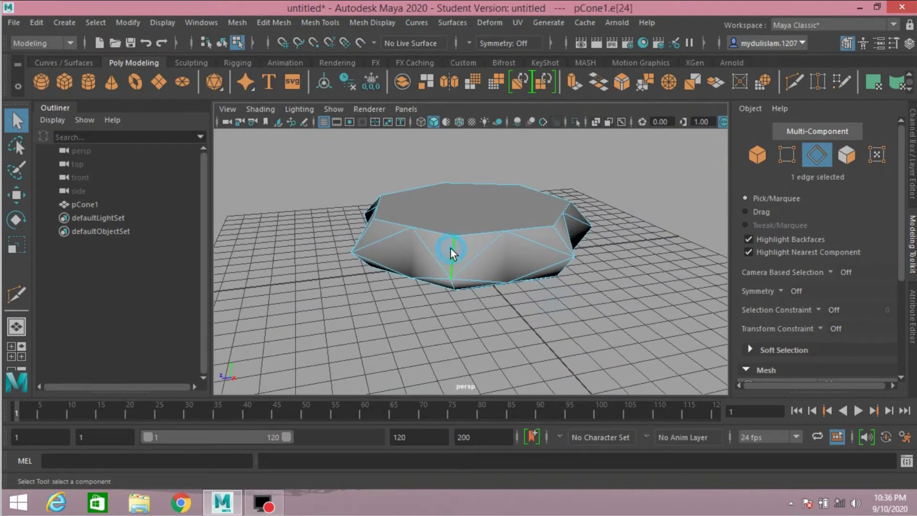
left_click_drag(481, 330, 488, 311, "alt")
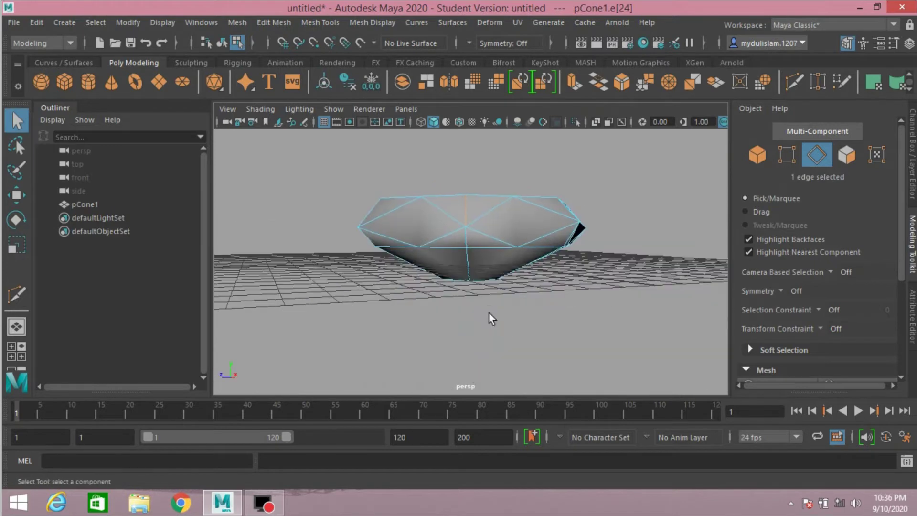
left_click(465, 240, "shift")
left_click_drag(307, 285, 399, 296, "alt")
left_click(479, 241, "shift")
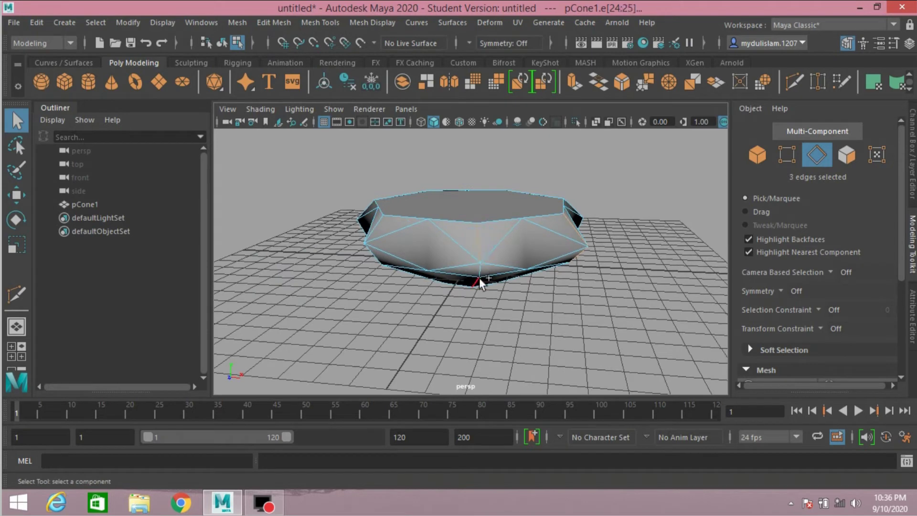
left_click_drag(354, 289, 432, 281, "alt")
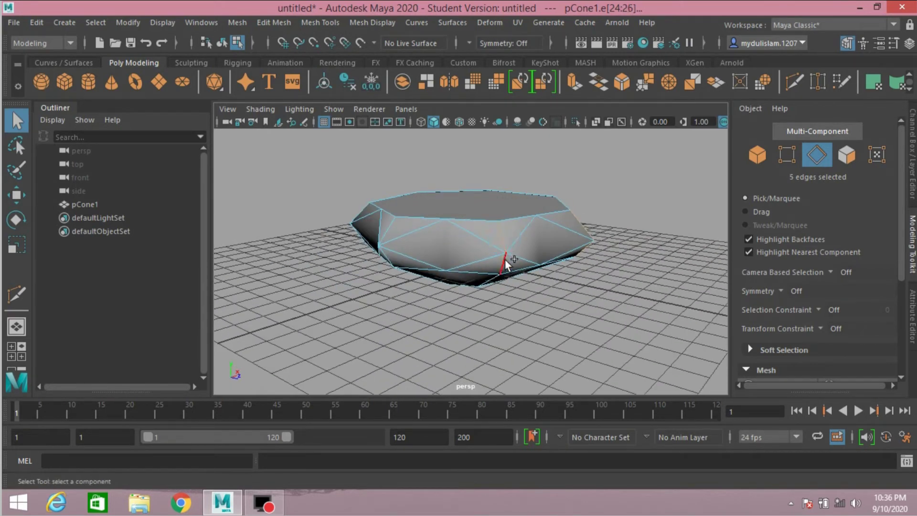
left_click_drag(334, 304, 409, 297, "alt")
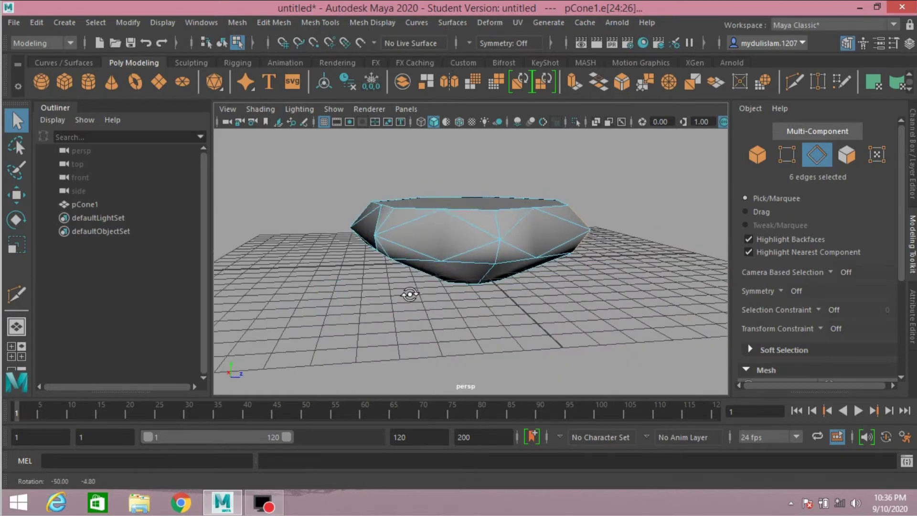
left_click(494, 225, "shift")
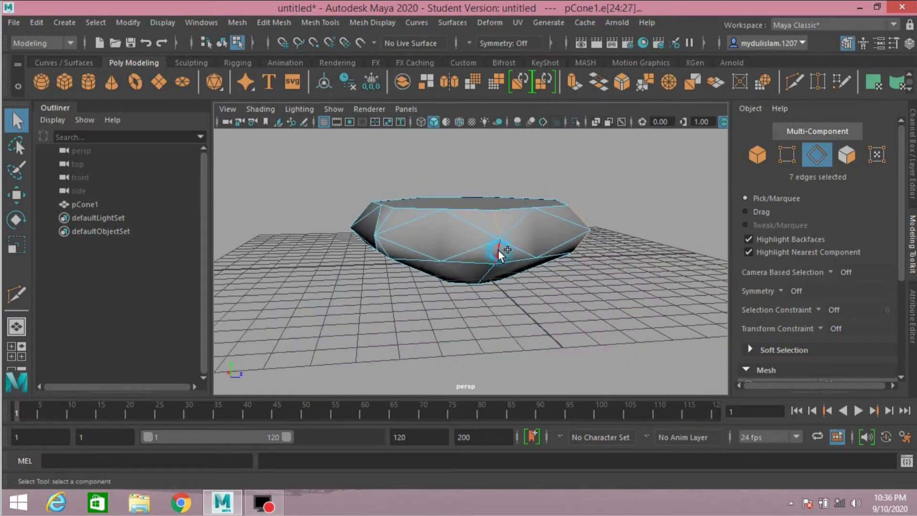
left_click_drag(333, 287, 426, 282, "alt")
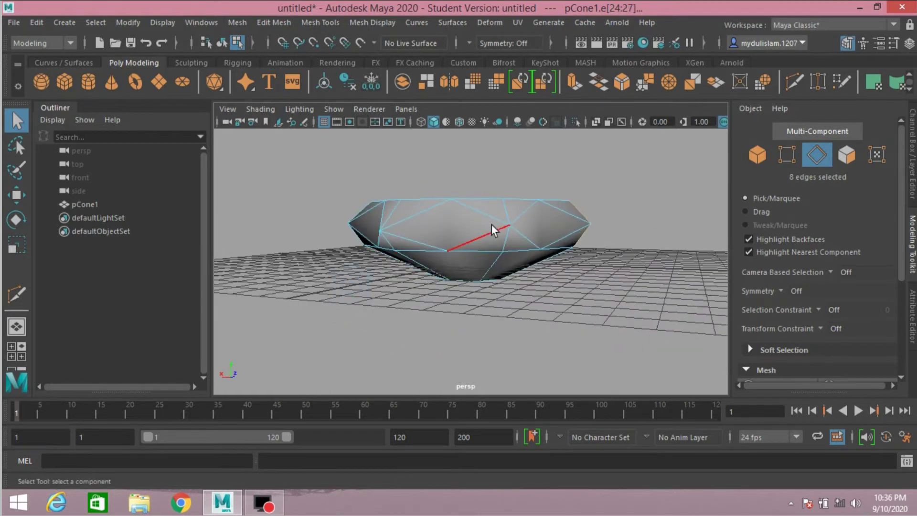
left_click(508, 214, "shift")
left_click(509, 239, "shift")
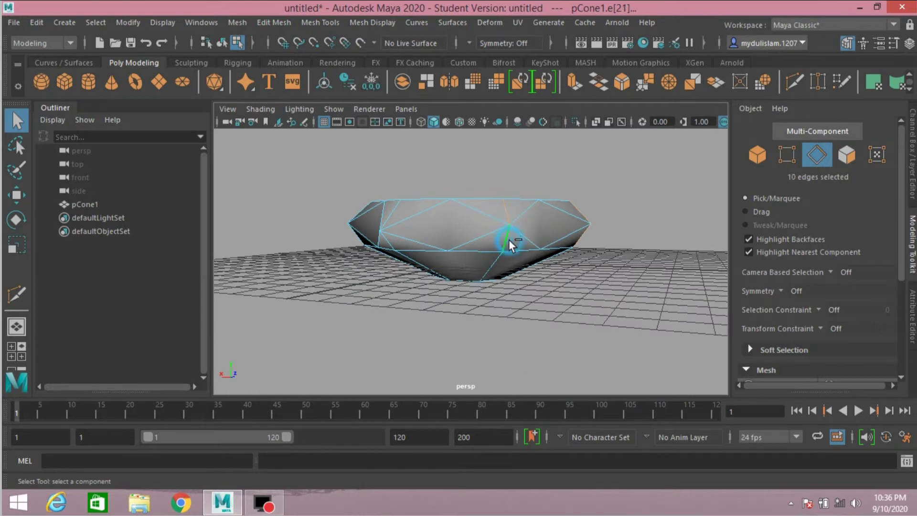
left_click(385, 210, "shift")
left_click_drag(322, 261, 475, 365, "alt")
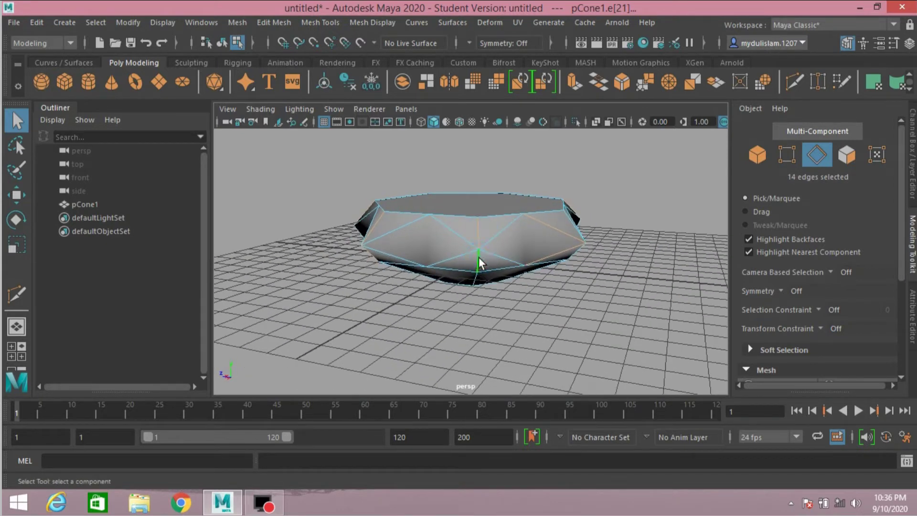
key("Delete")
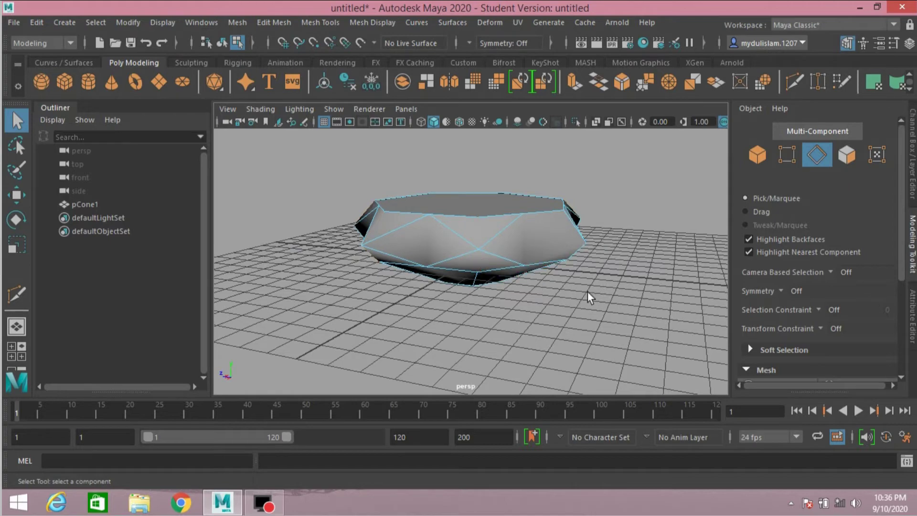
Extrude the seven diamond-shaped side faces without thickness and scale them inward to about 0.8, then return to object selection.
mouse_move(600, 278)
left_mouse_down("alt")
mouse_move(536, 296)
mouse_move(348, 286)
mouse_move(406, 286)
left_mouse_up("alt")
left_click(846, 155)
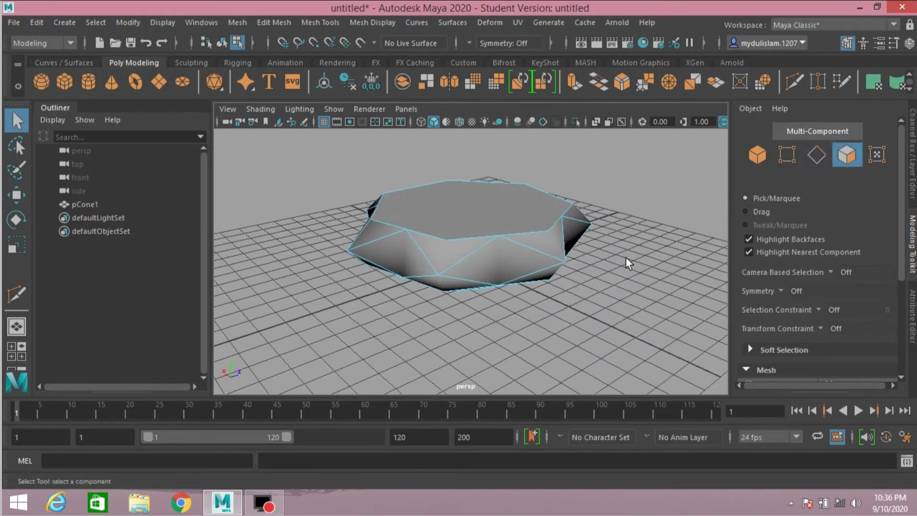
left_click_drag(587, 272, 536, 256, "alt")
left_click(527, 244)
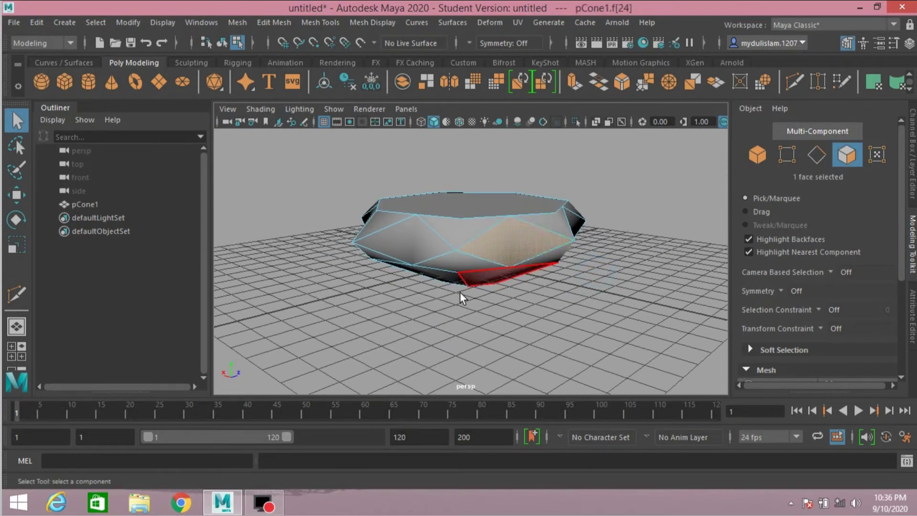
left_click_drag(460, 293, 512, 307, "alt")
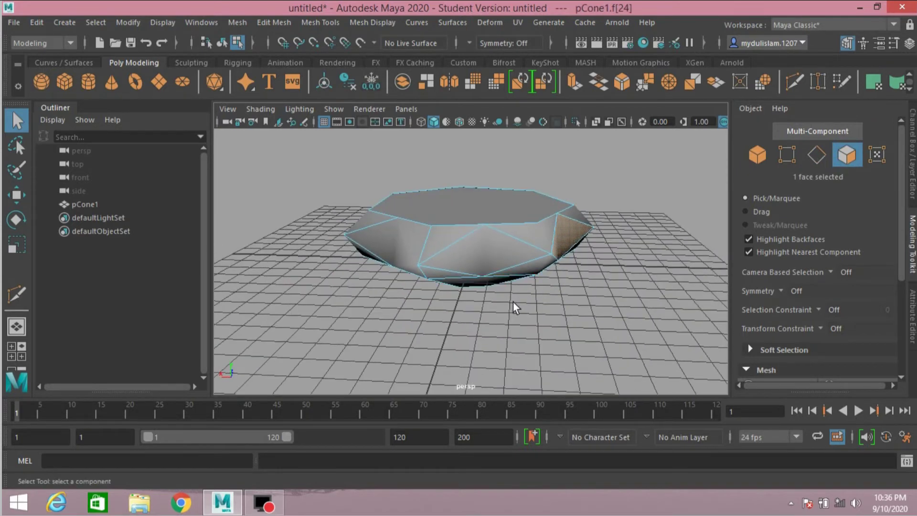
left_click(487, 257, "shift")
left_click(400, 245, "shift")
left_click_drag(335, 280, 459, 275, "alt")
left_click(452, 273, "shift")
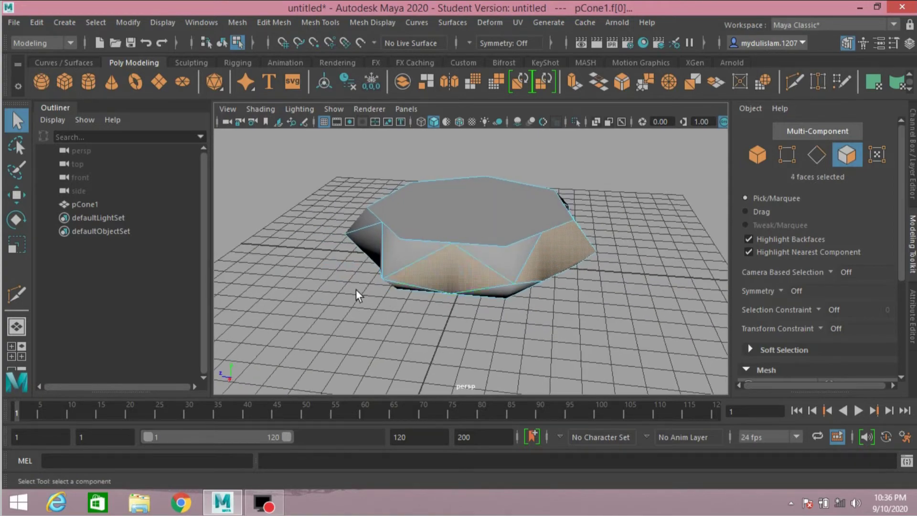
left_click_drag(350, 291, 458, 274, "alt")
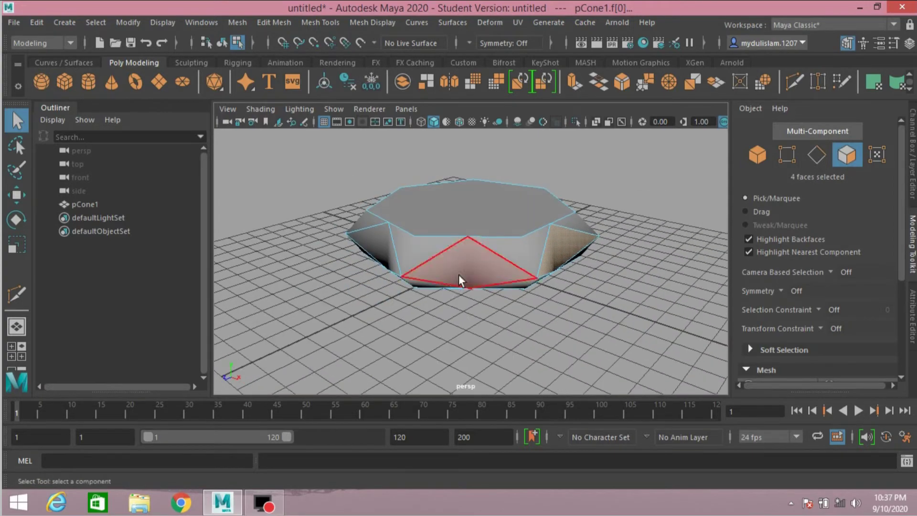
left_click(459, 271, "shift")
left_click_drag(330, 297, 472, 274, "alt")
left_click(485, 262, "shift")
left_click(409, 255, "shift")
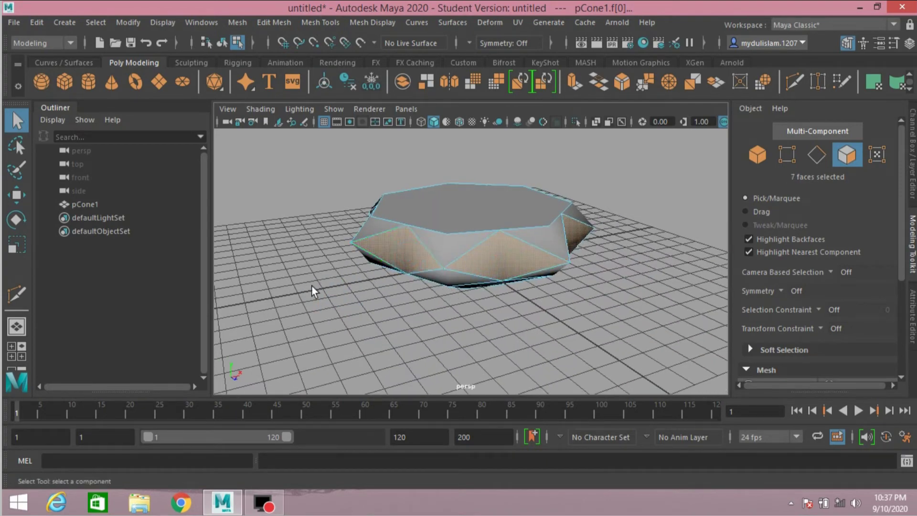
left_click_drag(311, 285, 375, 282, "alt")
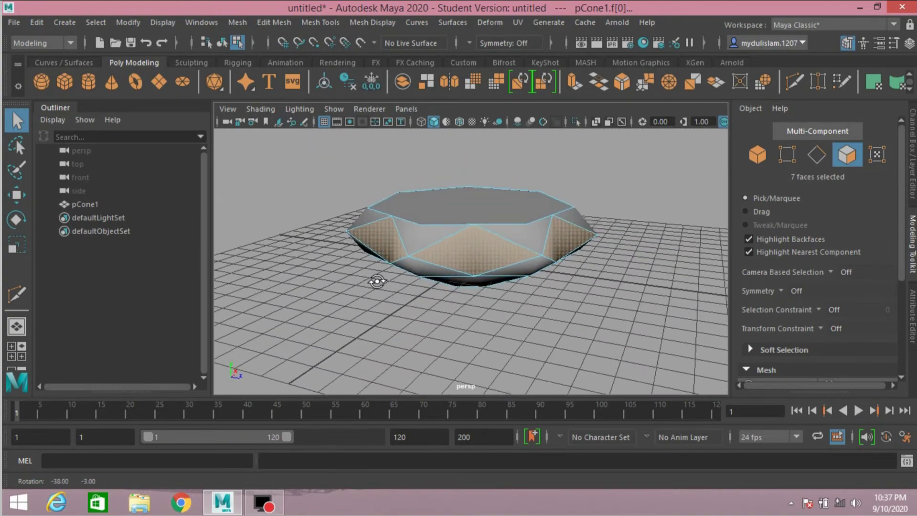
left_click(571, 80)
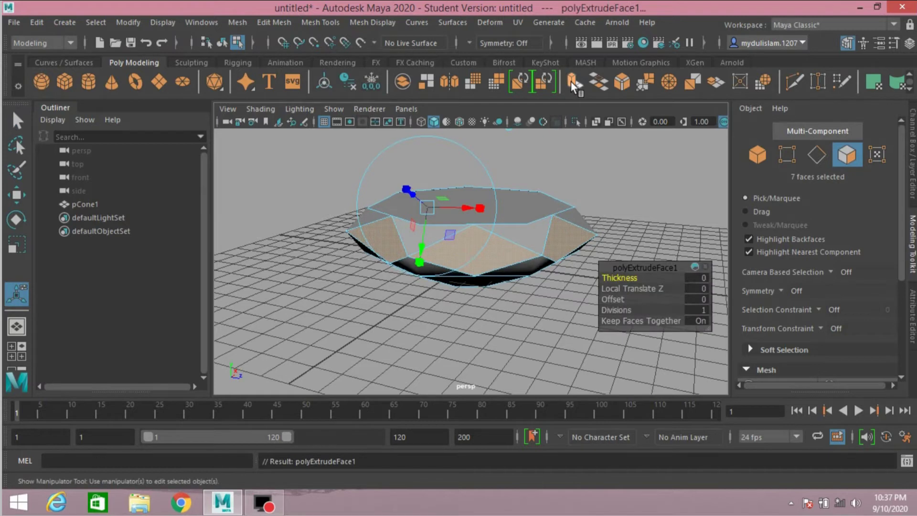
left_click(478, 209)
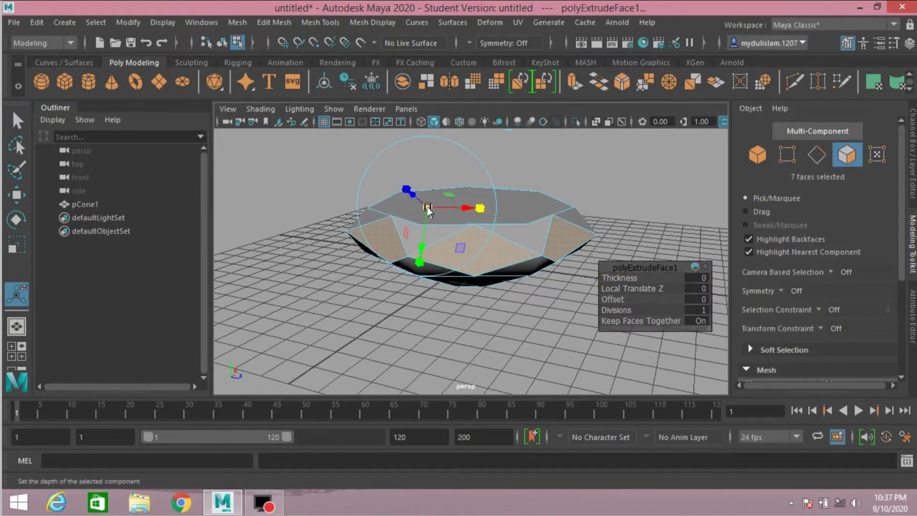
left_click_drag(428, 211, 421, 212)
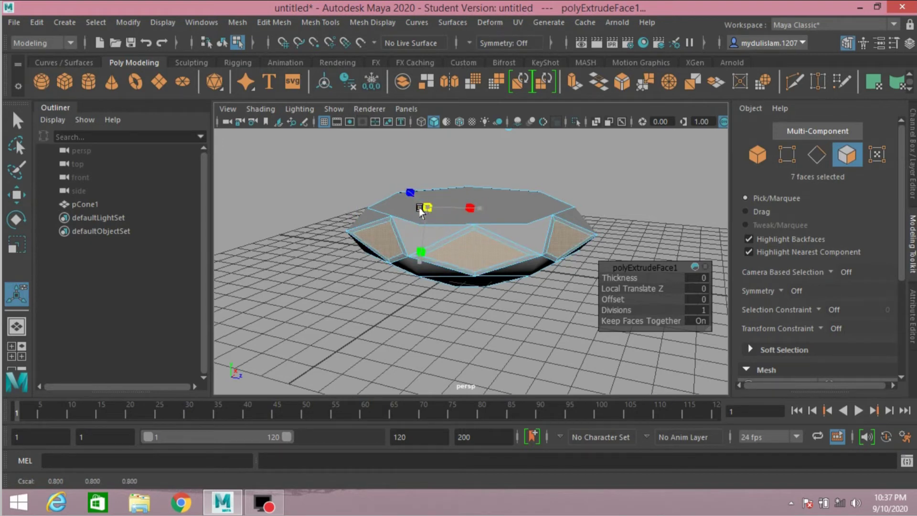
left_click_drag(419, 212, 420, 211)
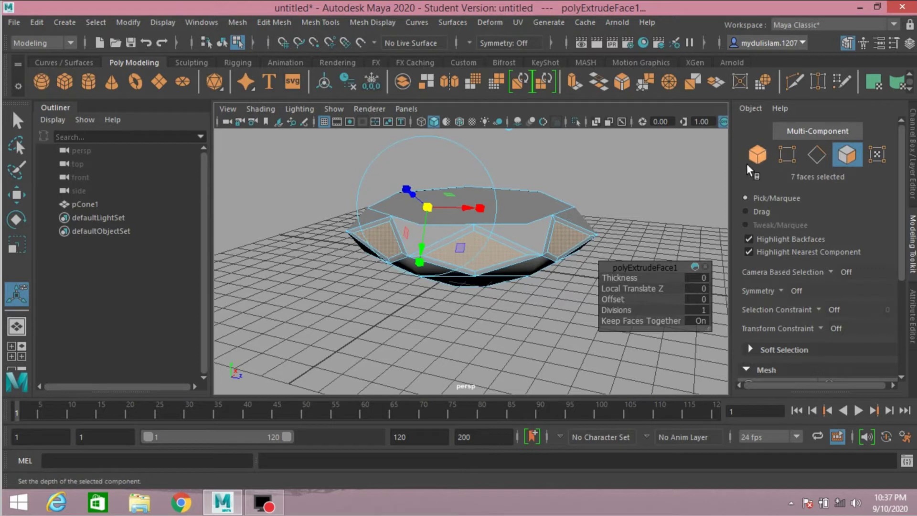
left_click(756, 154)
left_click_drag(610, 247, 571, 277, "alt")
left_click(787, 154)
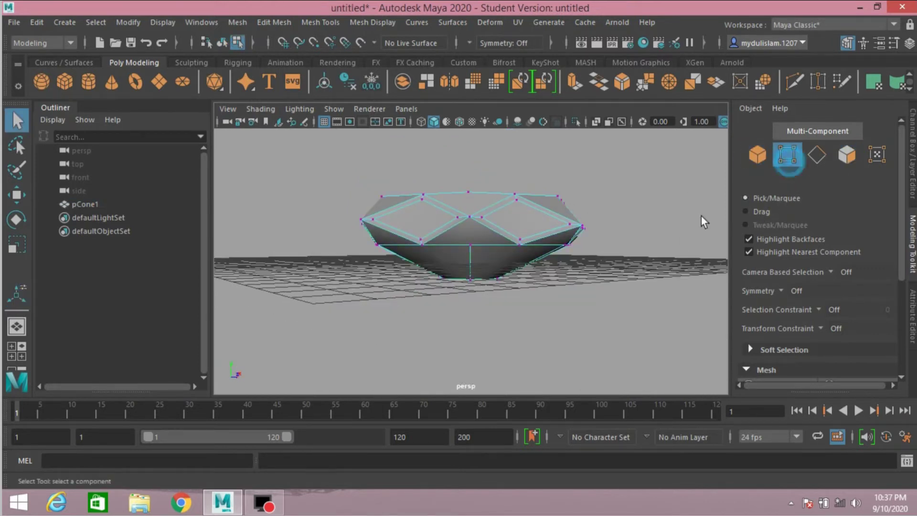
left_click_drag(548, 311, 503, 261, "alt")
left_click(494, 250)
left_click_drag(453, 354, 531, 357, "alt")
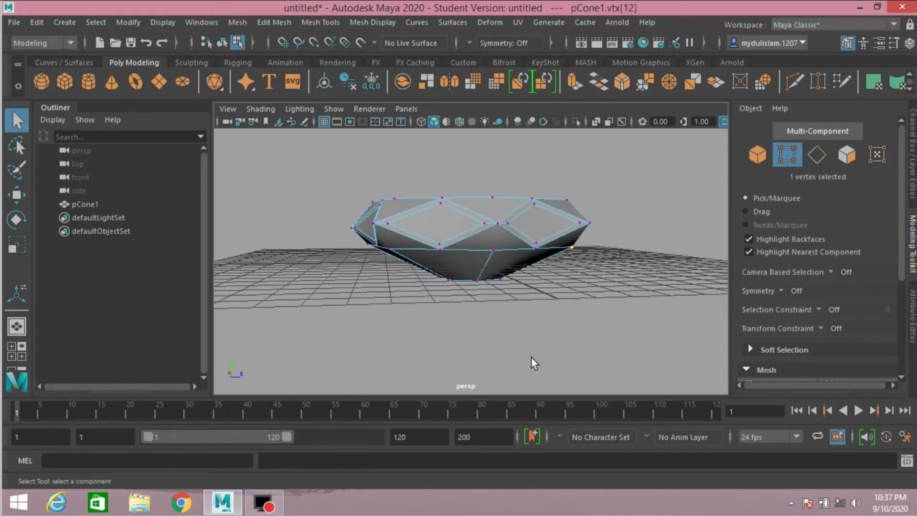
left_click(492, 250, "shift")
left_click(389, 246, "shift")
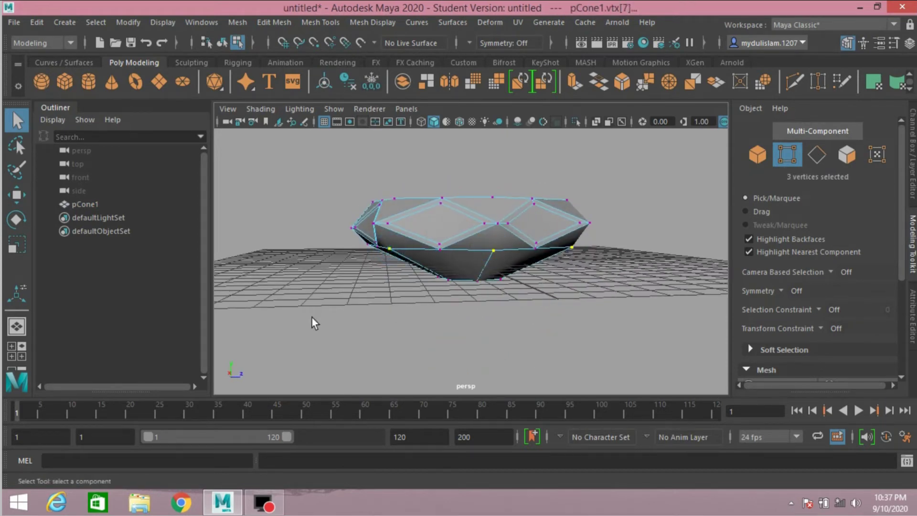
left_click_drag(316, 318, 522, 303, "alt")
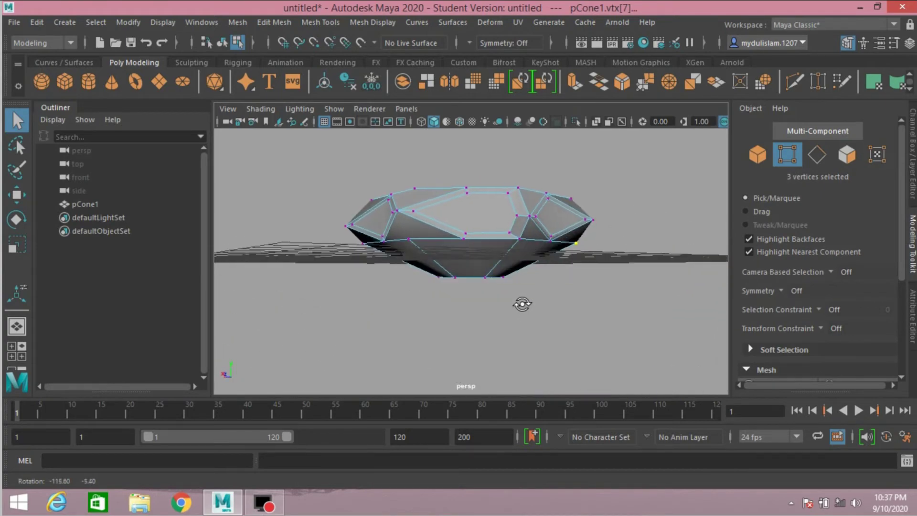
left_click(463, 239, "shift")
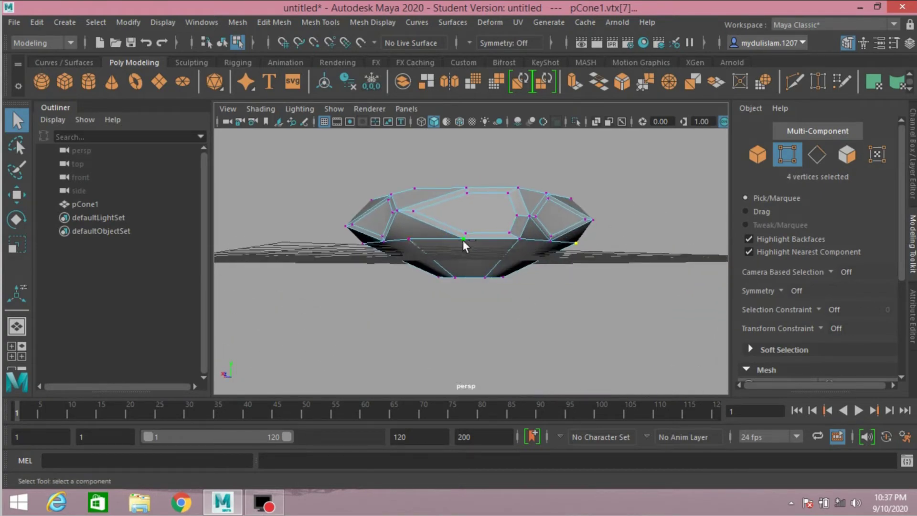
left_click(462, 238, "ctrl")
left_click(409, 236, "shift")
left_click_drag(414, 315, 561, 315, "alt")
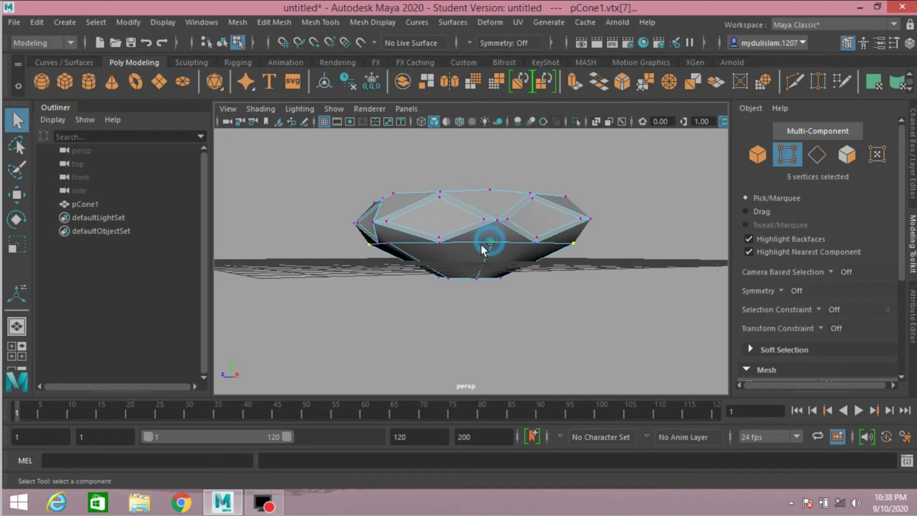
left_click(390, 244, "shift")
left_click_drag(337, 292, 579, 288, "alt")
left_click_drag(456, 300, 583, 293, "alt")
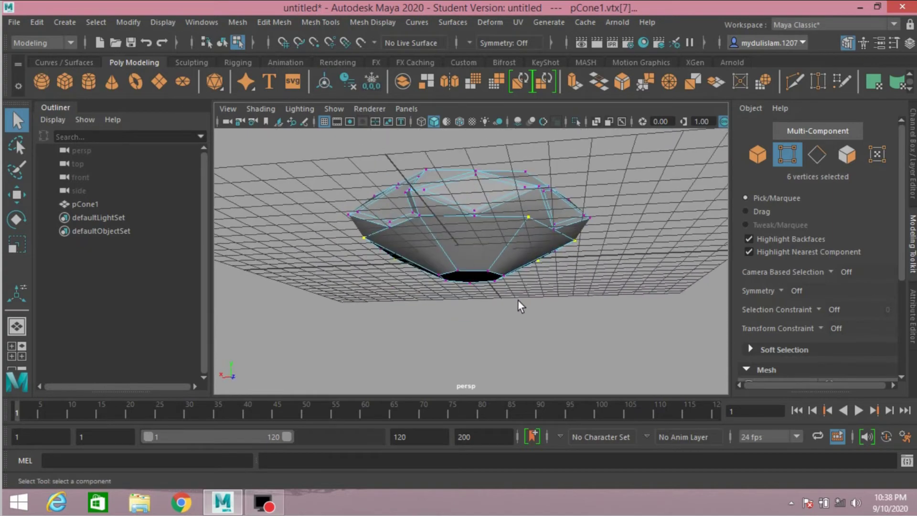
scroll(517, 300, "up", 3)
left_click_drag(514, 299, 430, 303, "alt")
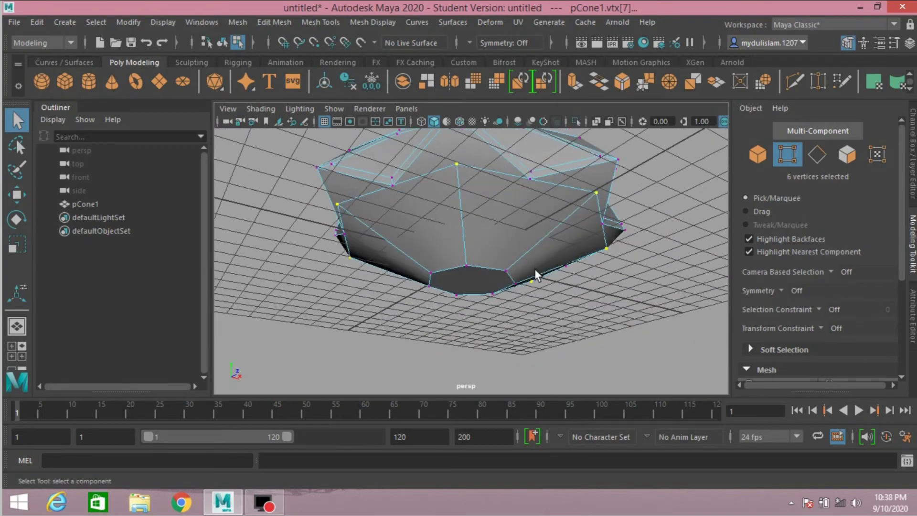
Extrude the seven lower side faces around the gem with Keep Faces Together off and scale each one slightly inward.
left_click(849, 163)
left_click_drag(629, 267, 548, 296, "alt")
scroll(548, 296, "up", 3)
left_click(468, 238)
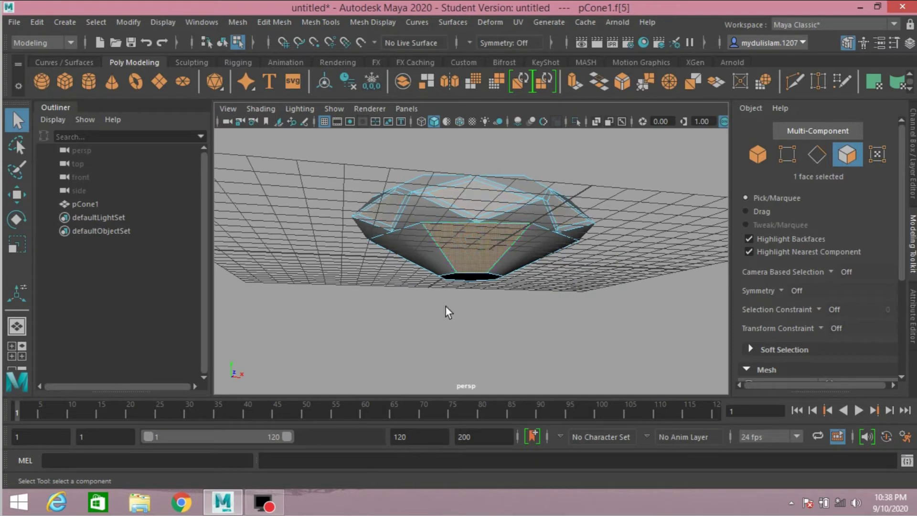
left_click_drag(437, 321, 488, 244, "alt")
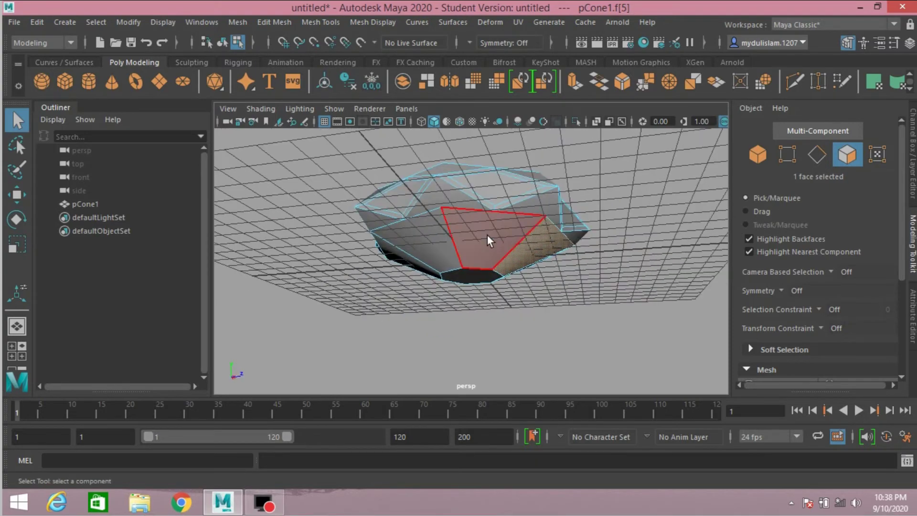
left_click(487, 234, "shift")
left_click(440, 247, "shift")
left_click_drag(391, 313, 526, 303, "alt")
left_click(413, 254, "shift")
left_click(413, 254, "shift")
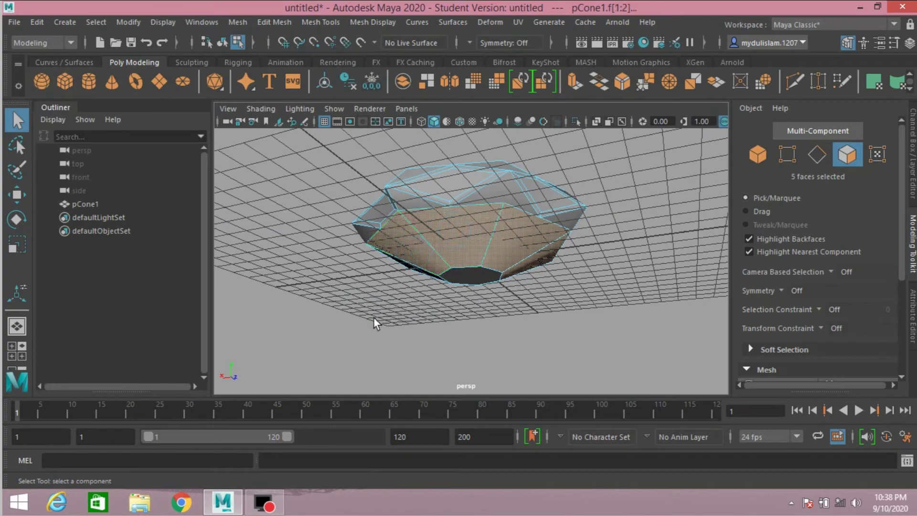
left_click_drag(368, 312, 451, 254, "alt")
left_click(451, 254, "shift")
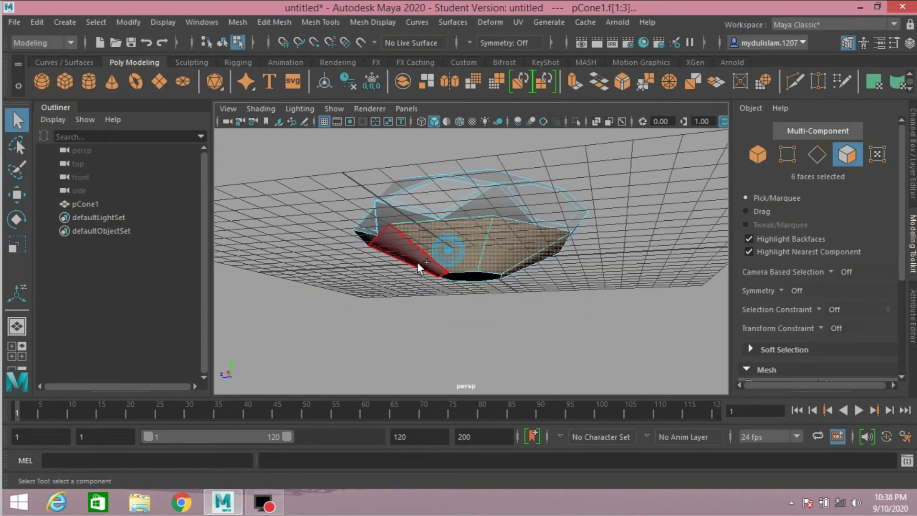
left_click(418, 261, "shift")
left_click_drag(336, 311, 488, 296, "alt")
left_click(574, 85)
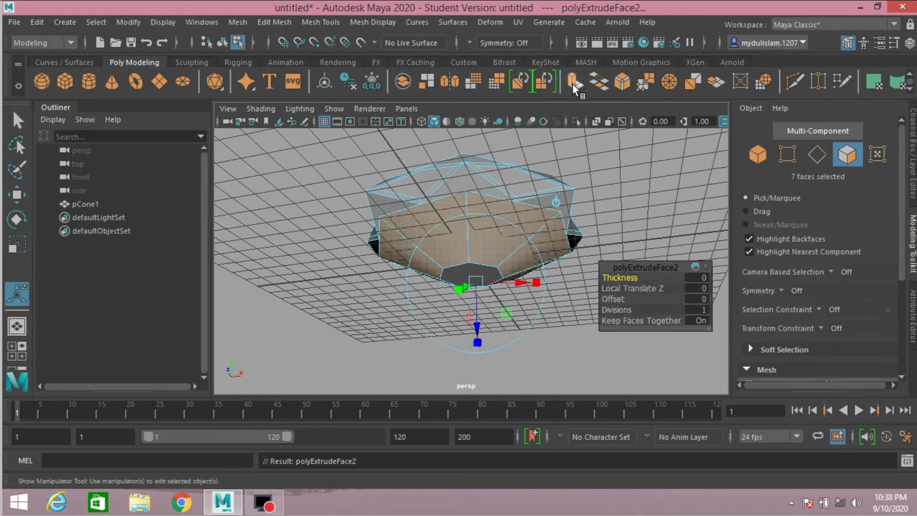
left_click(693, 322)
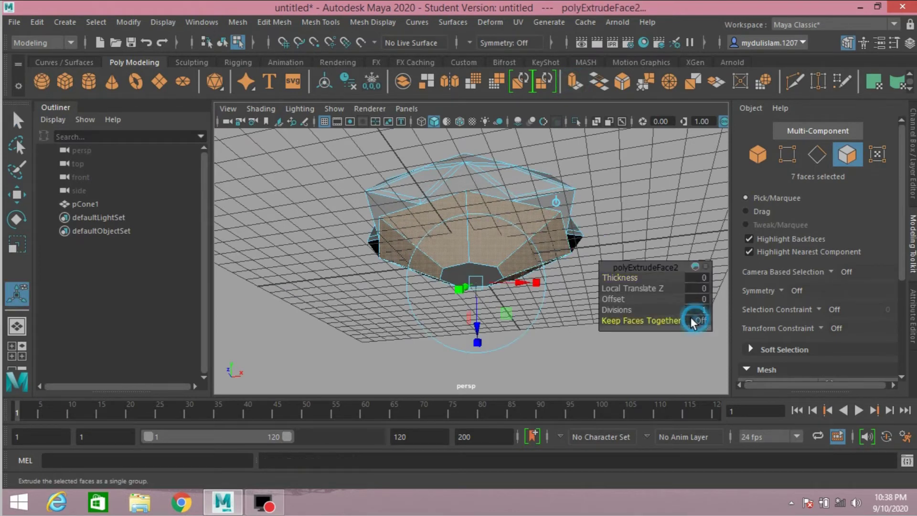
left_click(534, 283)
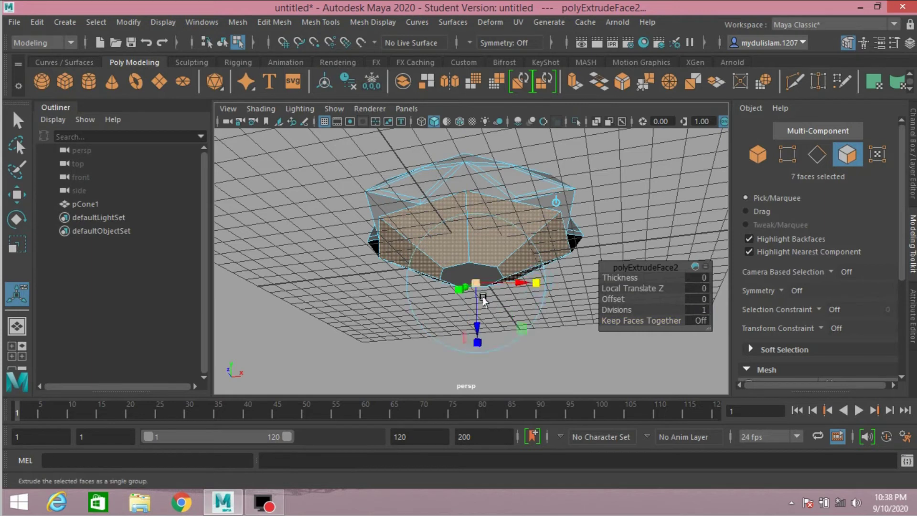
left_click_drag(476, 285, 471, 285)
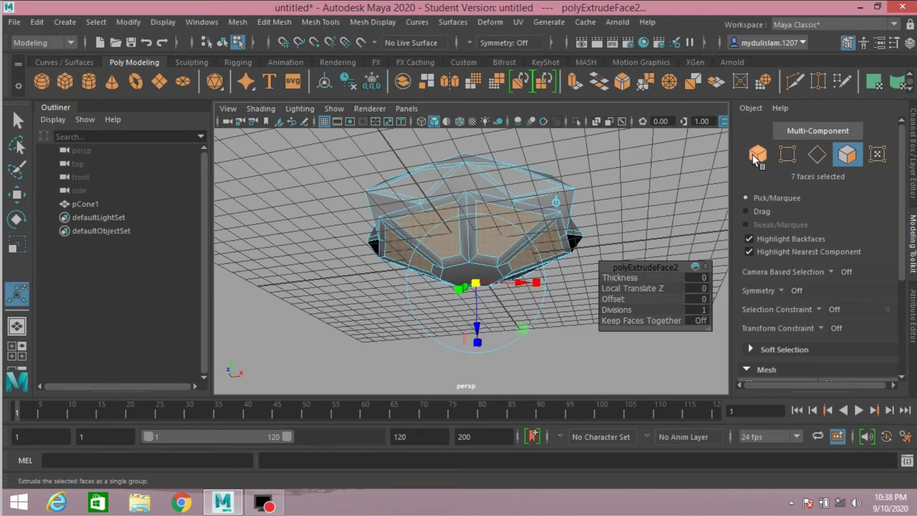
Extrude the seven-sided top face, scale it inward to about 0.93 and raise it to a Local Translate Z of 0.272.
left_click_drag(649, 200, 445, 239, "alt")
left_click(445, 239)
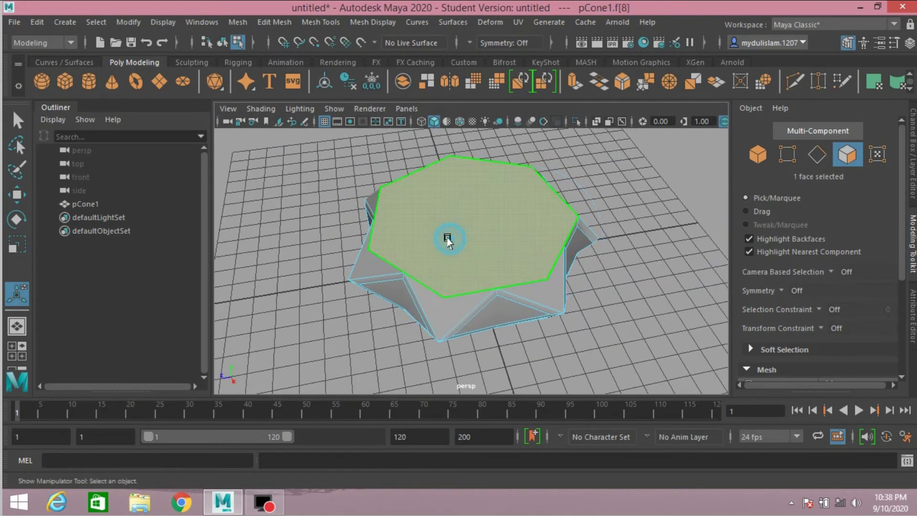
left_click(576, 84)
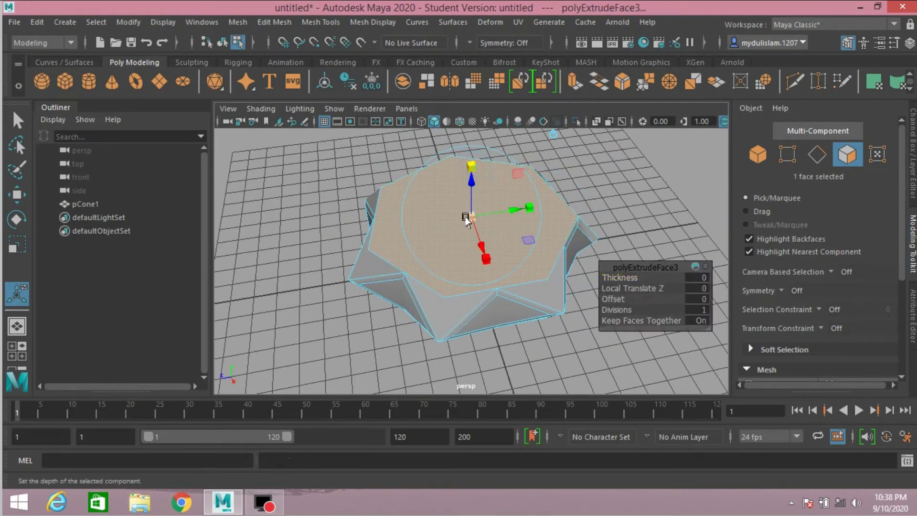
left_click_drag(466, 215, 462, 217)
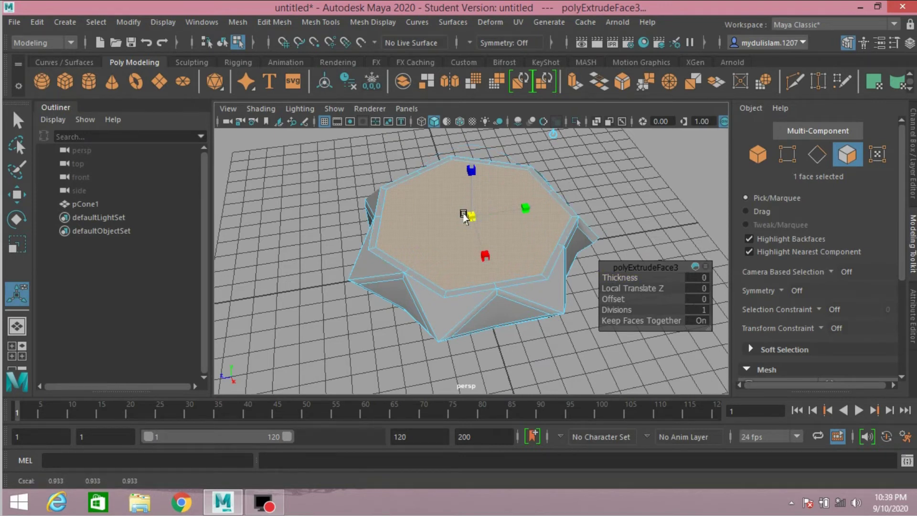
left_click_drag(411, 245, 432, 233, "alt")
left_click_drag(466, 166, 467, 162)
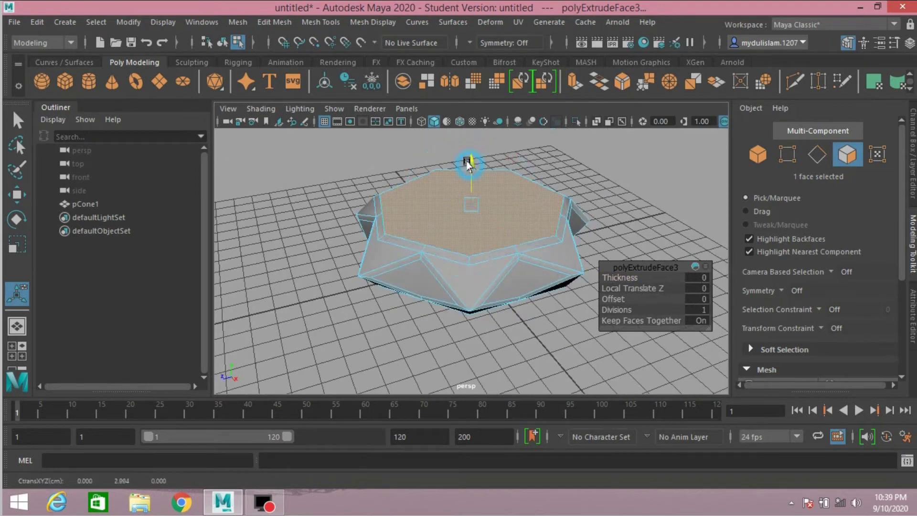
Return to object selection with the whole gem selected and delete its construction history.
left_click(88, 203)
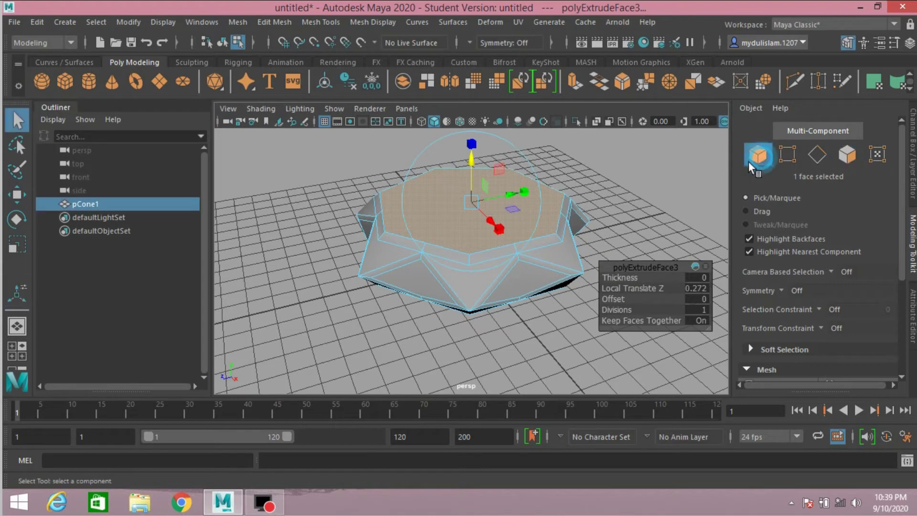
left_click(37, 22)
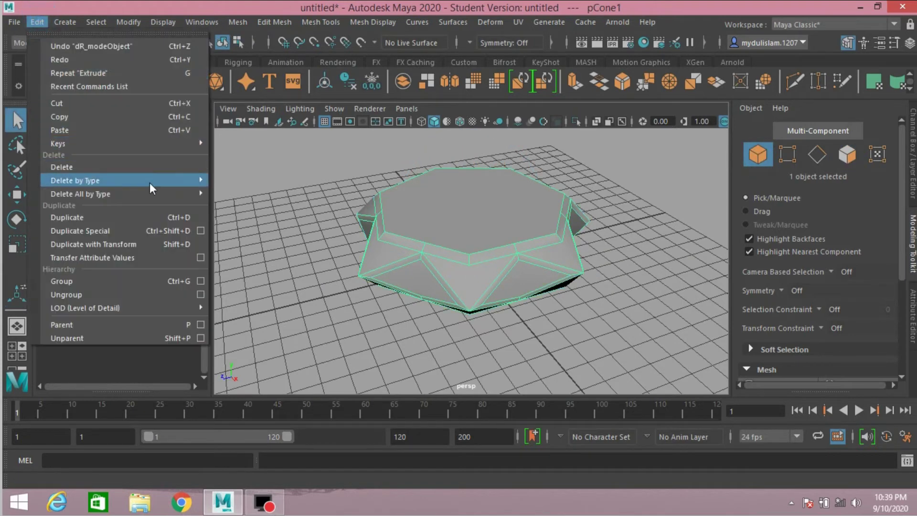
mouse_move(172, 179)
left_click(268, 179)
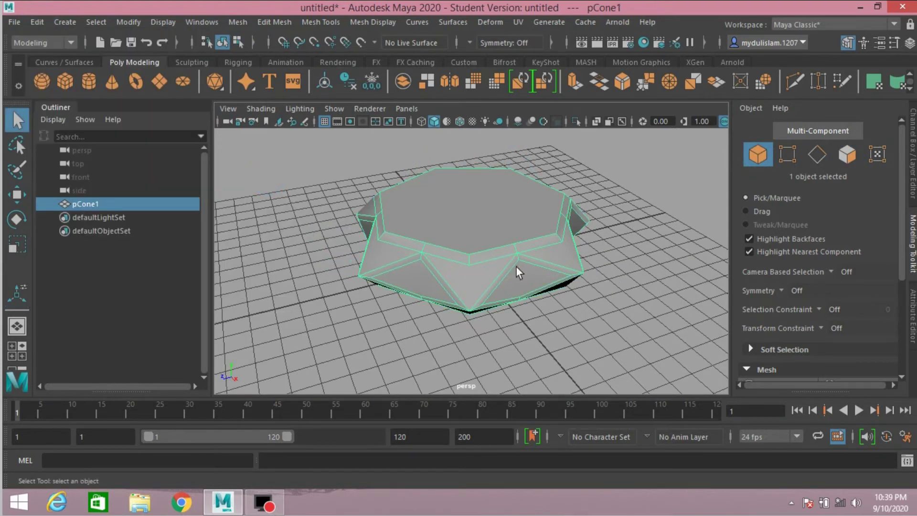
Select the narrow rim faces bordering the raised top face, one after another around the gem.
left_click_drag(517, 268, 520, 268, "alt")
left_click(846, 154)
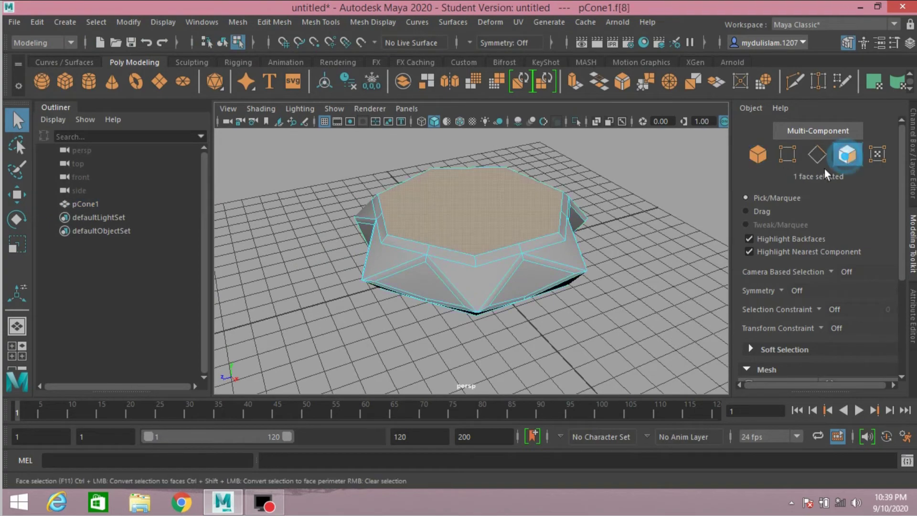
left_click_drag(596, 299, 528, 256, "alt")
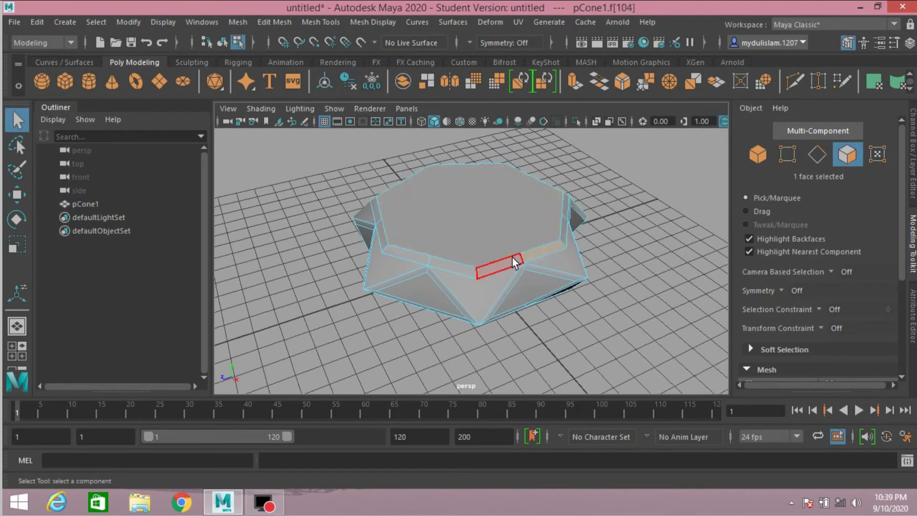
left_click(511, 258)
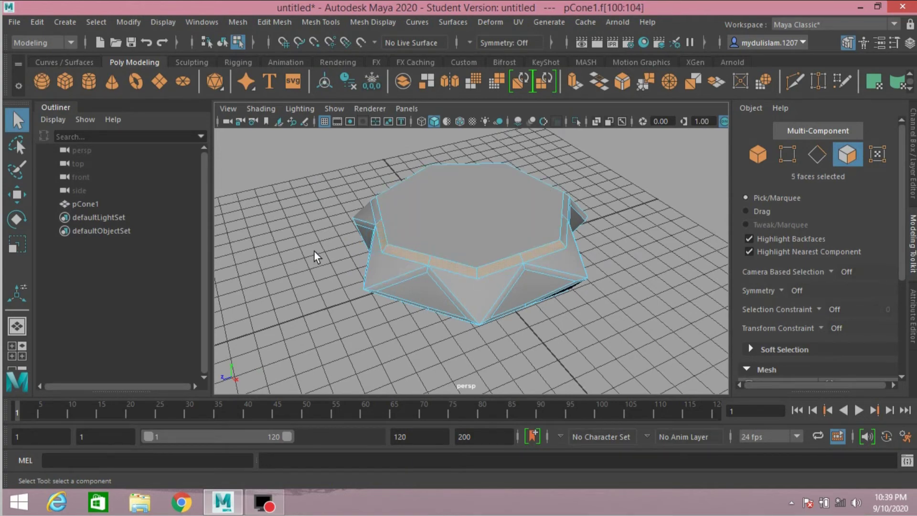
left_click_drag(314, 250, 518, 253, "alt")
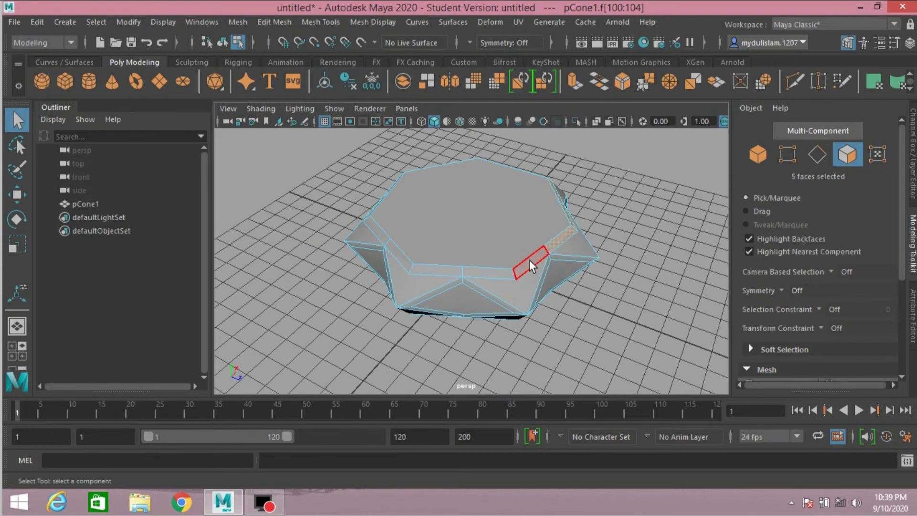
left_click(529, 261, "shift")
left_click(492, 274, "shift")
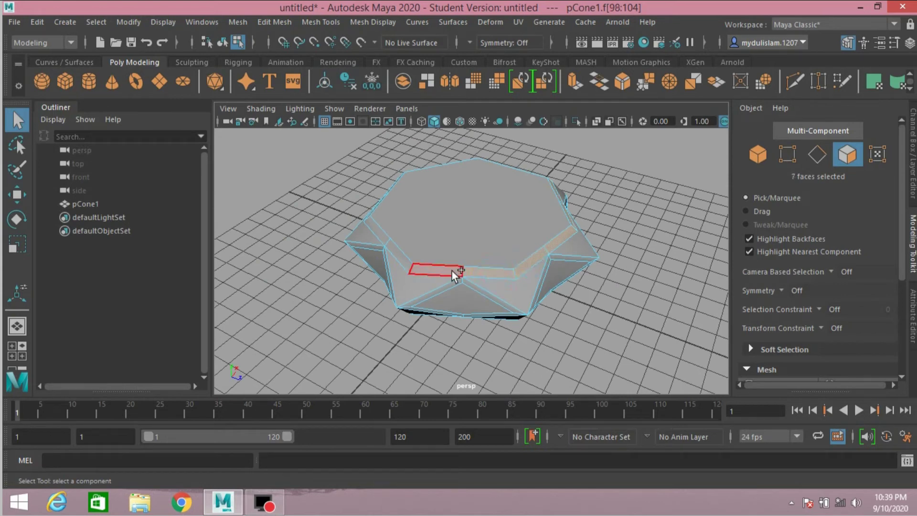
left_click(401, 264, "shift")
Add the narrow border faces framing the lower side facets on the gem's underside to the face selection, all around the gem.
left_click_drag(401, 264, 528, 295, "alt")
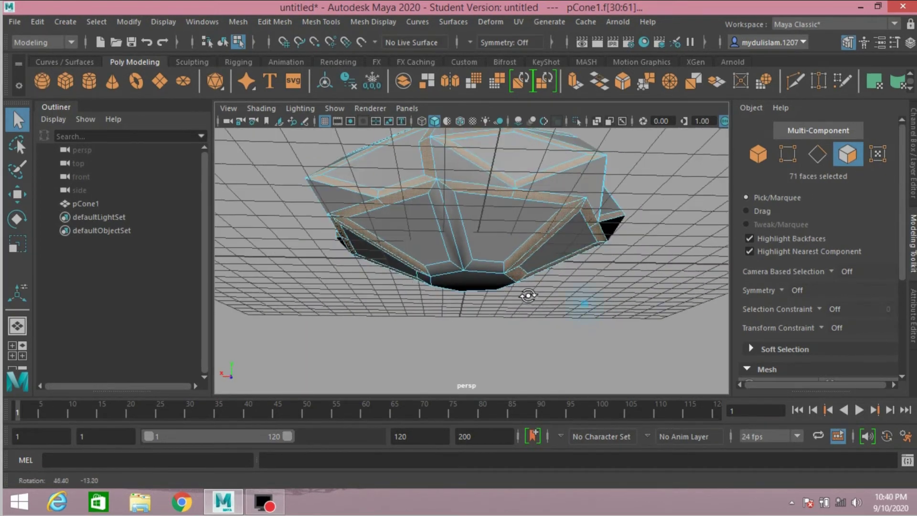
left_click(452, 234, "shift")
left_click(450, 235, "shift")
left_click(432, 264, "shift")
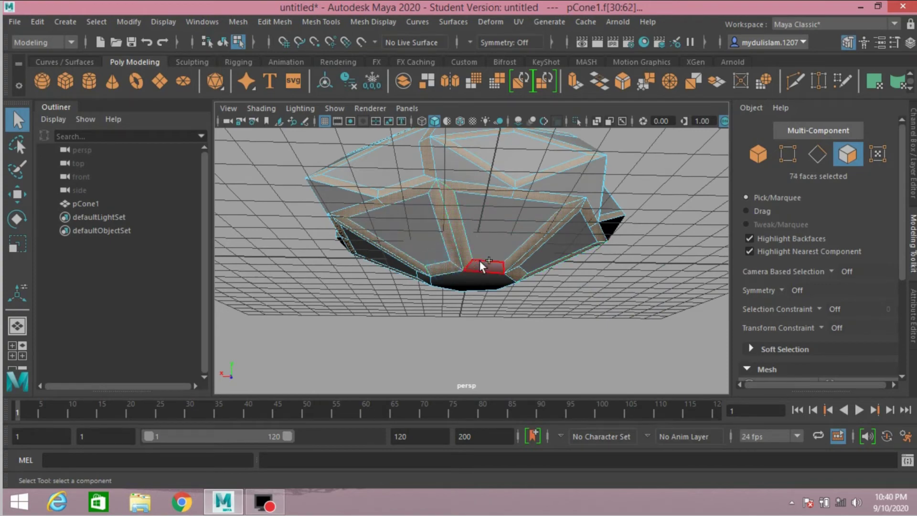
left_click_drag(578, 293, 400, 284, "alt")
left_click(479, 264, "shift")
left_click(510, 266, "shift")
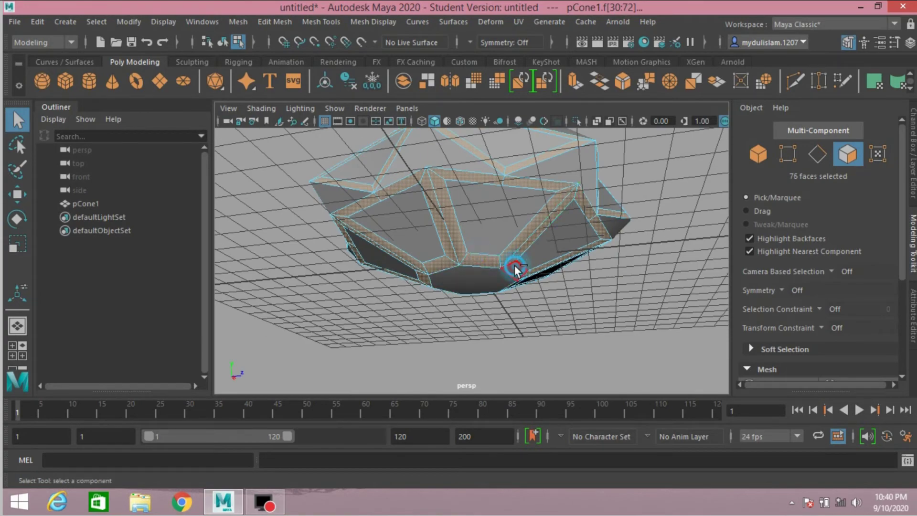
left_click_drag(616, 292, 450, 291, "alt")
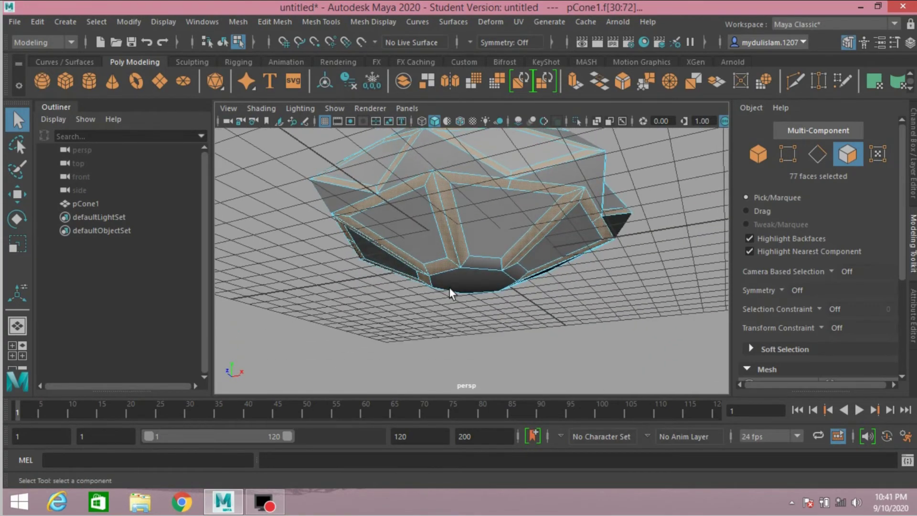
left_click(482, 265, "shift")
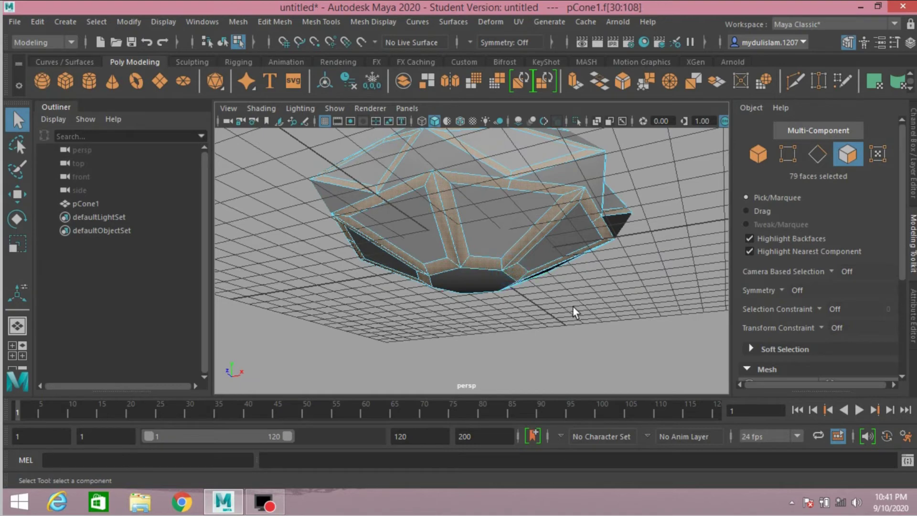
Assign a new aiStandardSurface material to the selected border faces.
left_click_drag(591, 311, 538, 359, "alt")
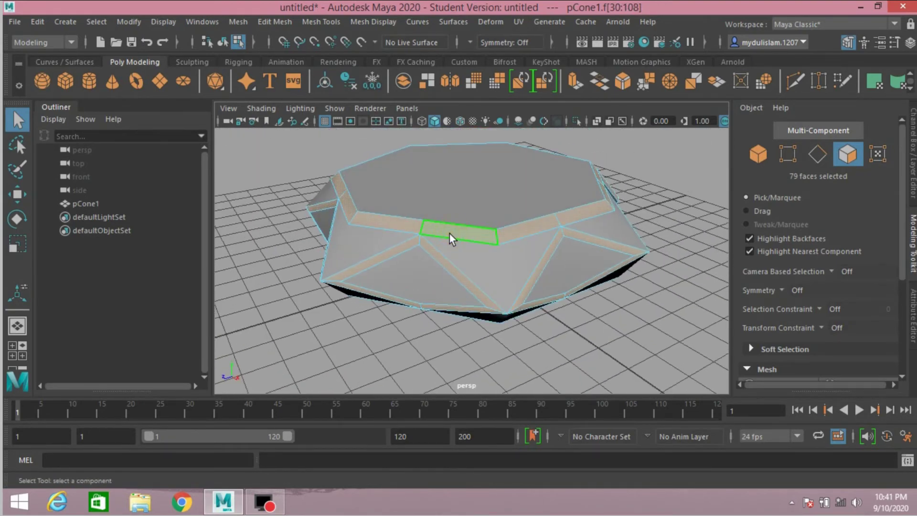
right_click_drag(449, 234, 445, 469)
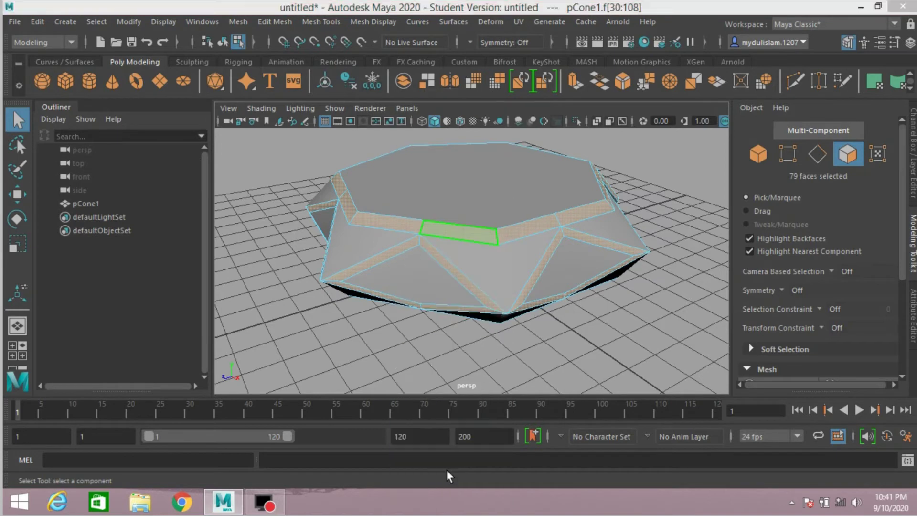
left_click(354, 272)
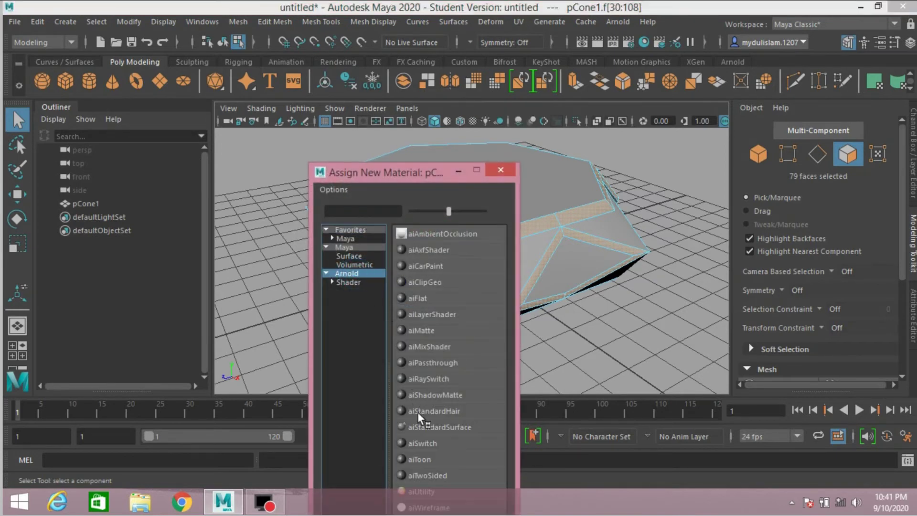
left_click(437, 426)
left_click(525, 310)
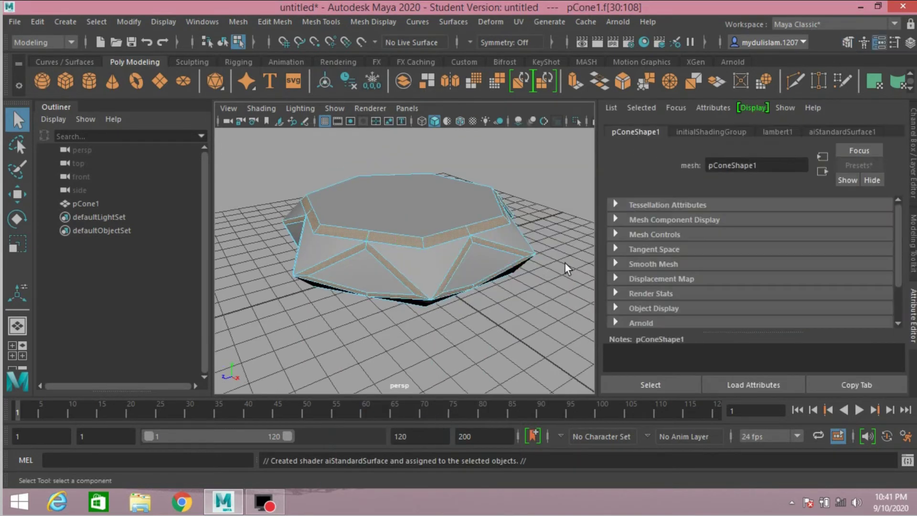
Set the new aiStandardSurface material's Base Weight to 1.000.
left_click(831, 132)
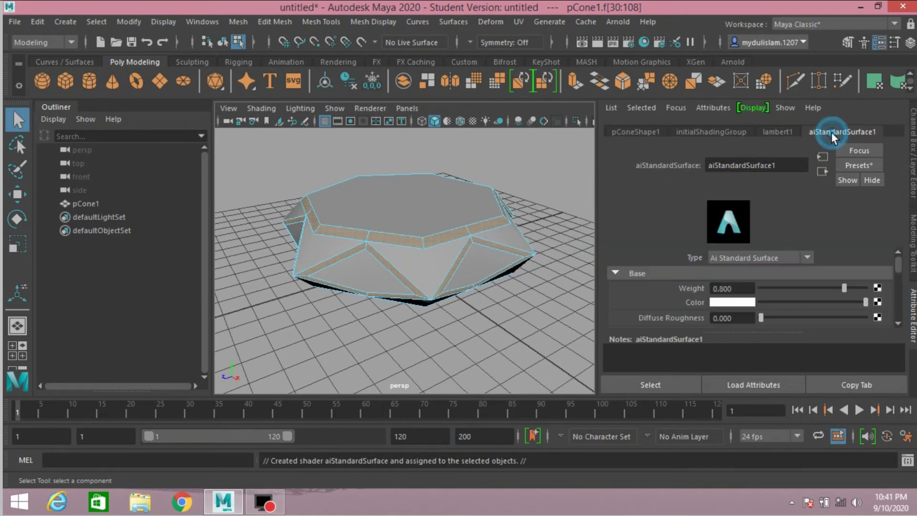
scroll(658, 295, "down", 2)
scroll(631, 287, "up", 2)
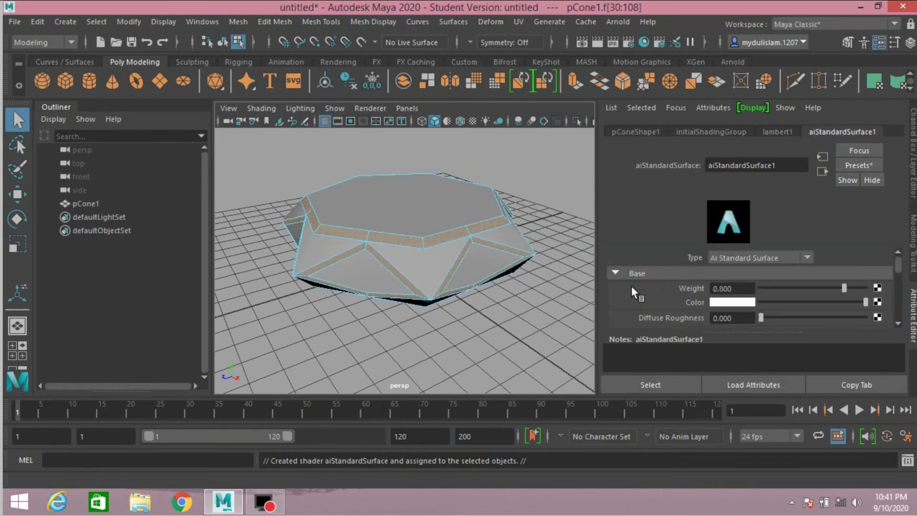
left_click_drag(846, 287, 880, 279)
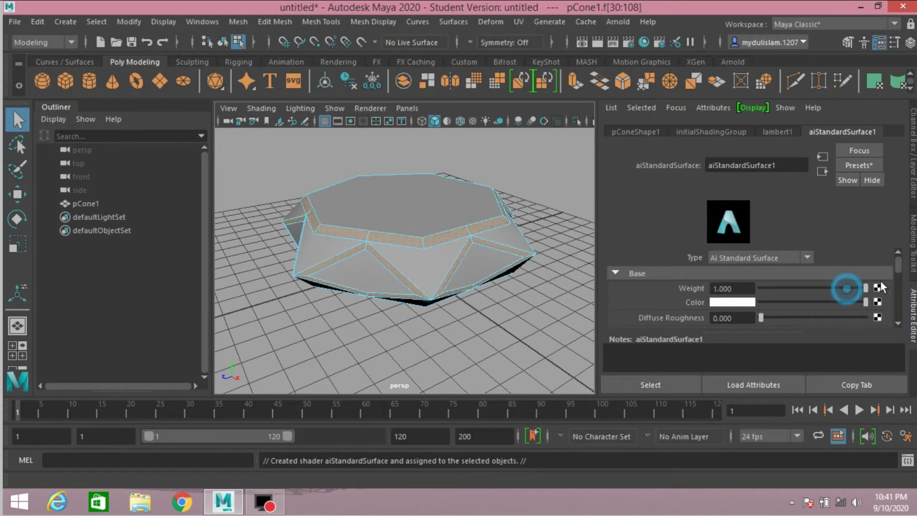
Set the material's Base Color to mint green, with a hue of 161.53 and a saturation of about 0.6.
scroll(744, 302, "down", 2)
scroll(731, 305, "down", 1)
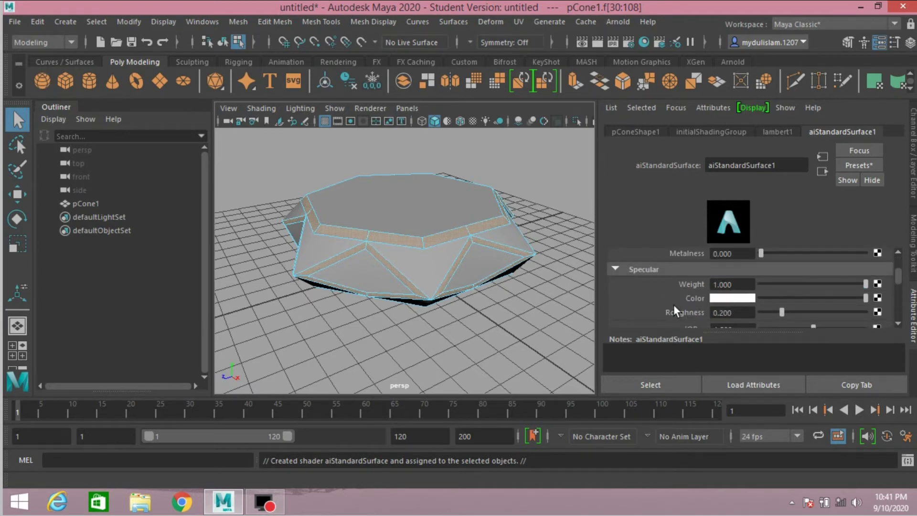
scroll(690, 299, "up", 3)
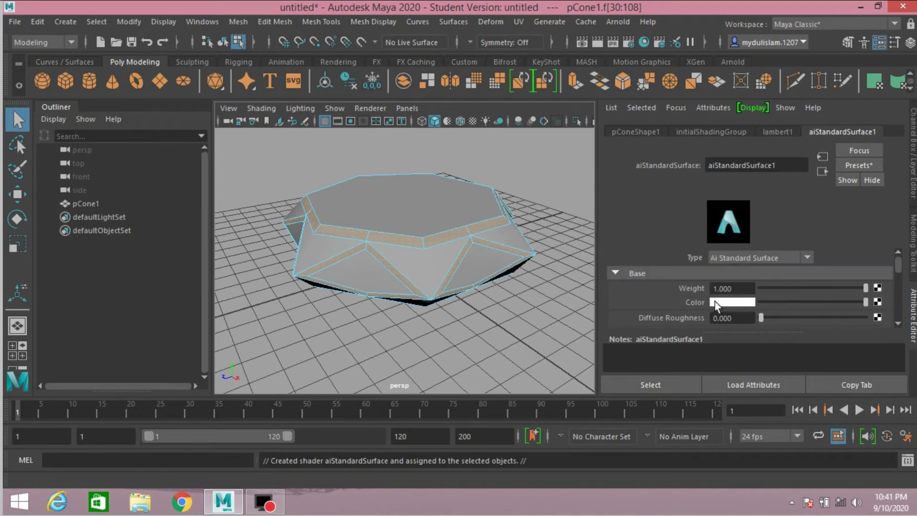
left_click(715, 301)
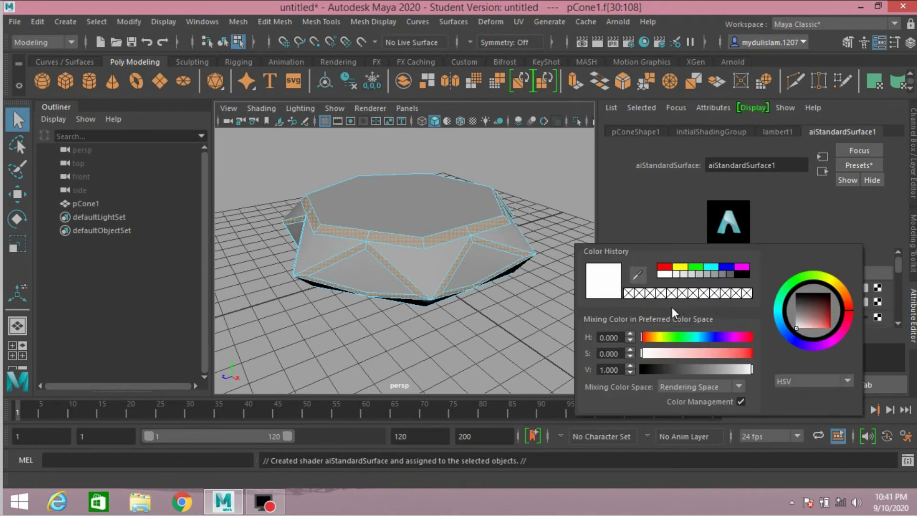
left_click(691, 335)
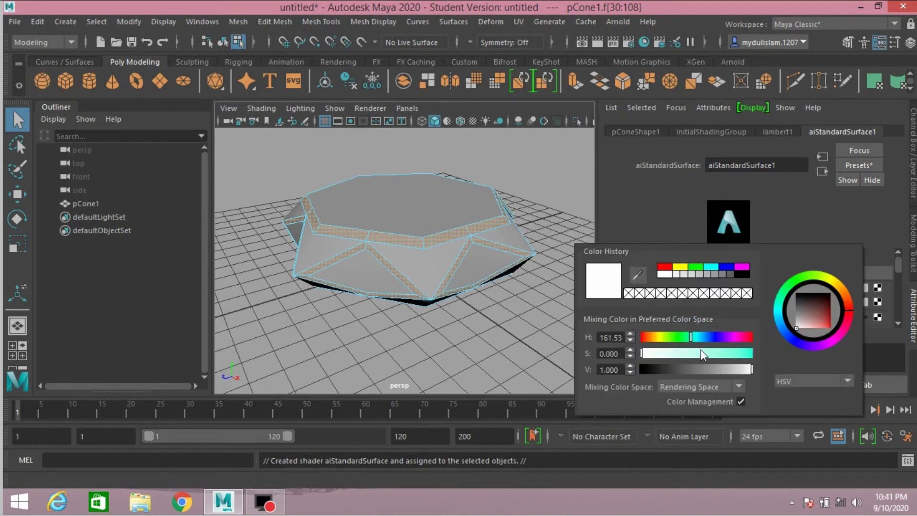
left_click(702, 350)
left_click_drag(703, 349, 705, 350)
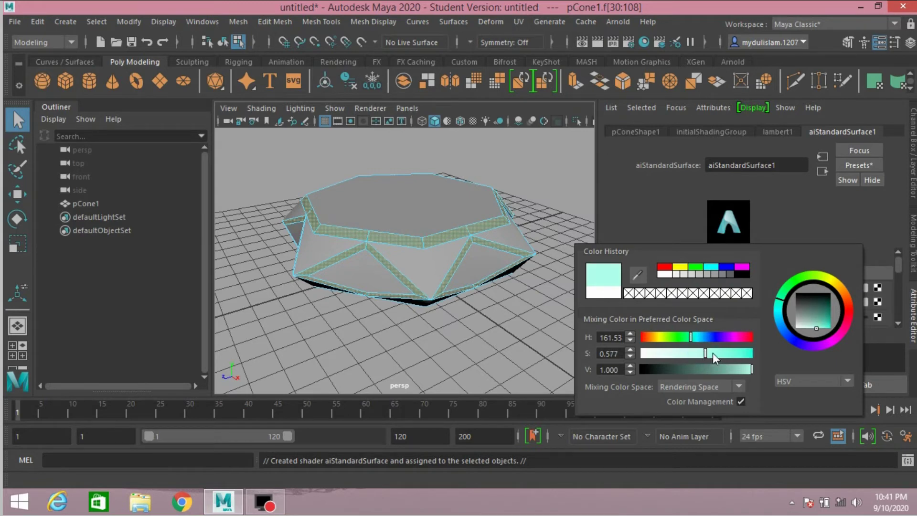
left_click(711, 353)
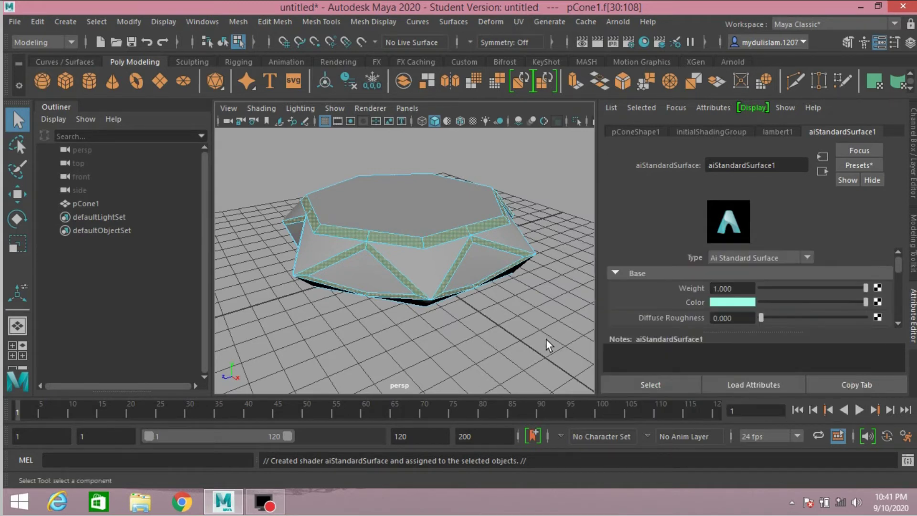
Set the material's Specular Roughness to 0.000 and darken its Specular Color.
scroll(695, 300, "down", 5)
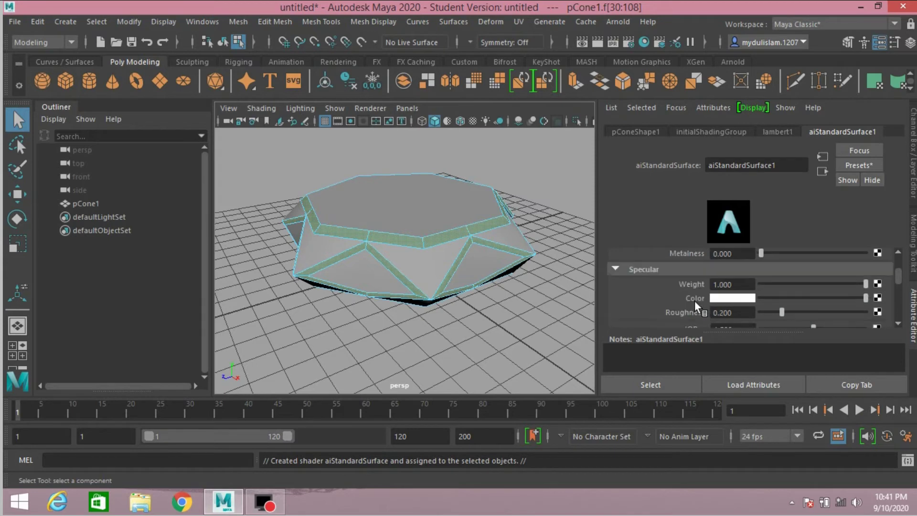
scroll(674, 307, "down", 2)
left_click_drag(778, 273, 725, 270)
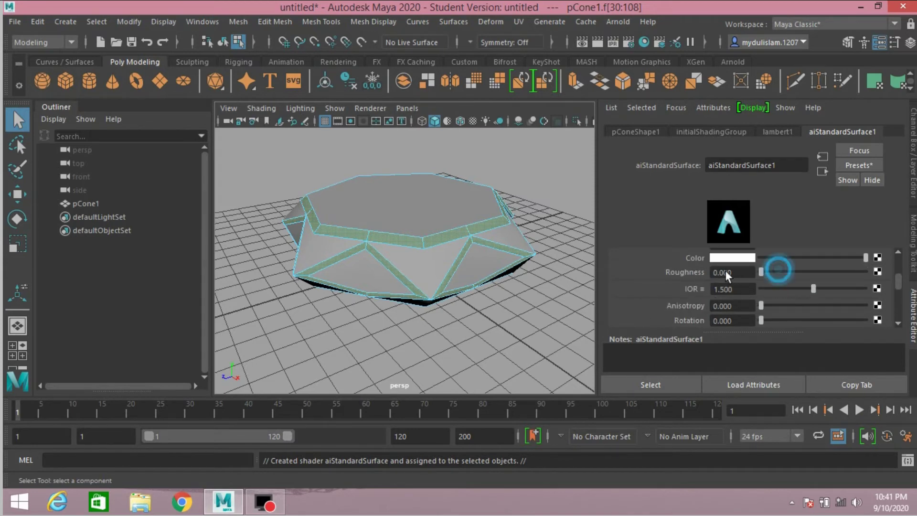
scroll(684, 277, "up", 2)
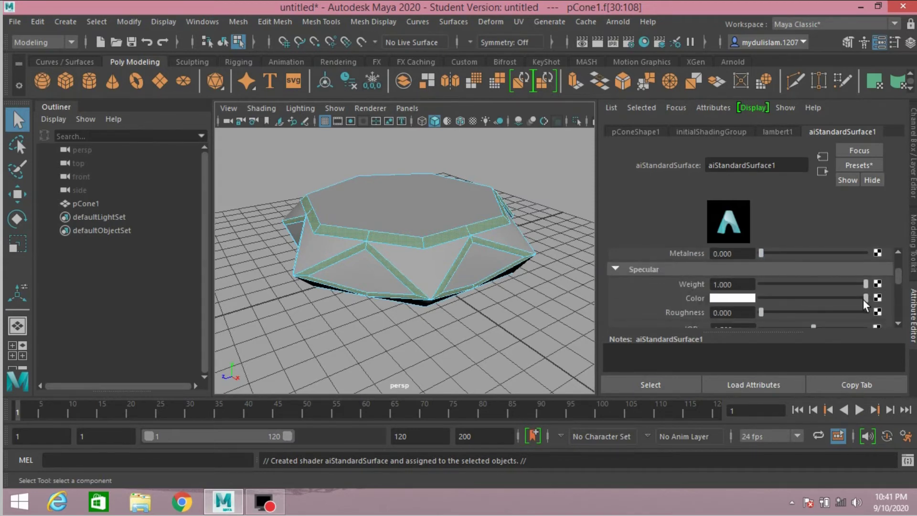
left_click_drag(863, 299, 714, 299)
Set the material's Emission Weight to 1.000 and its Emission Color to the recently used mint green.
scroll(669, 310, "down", 4)
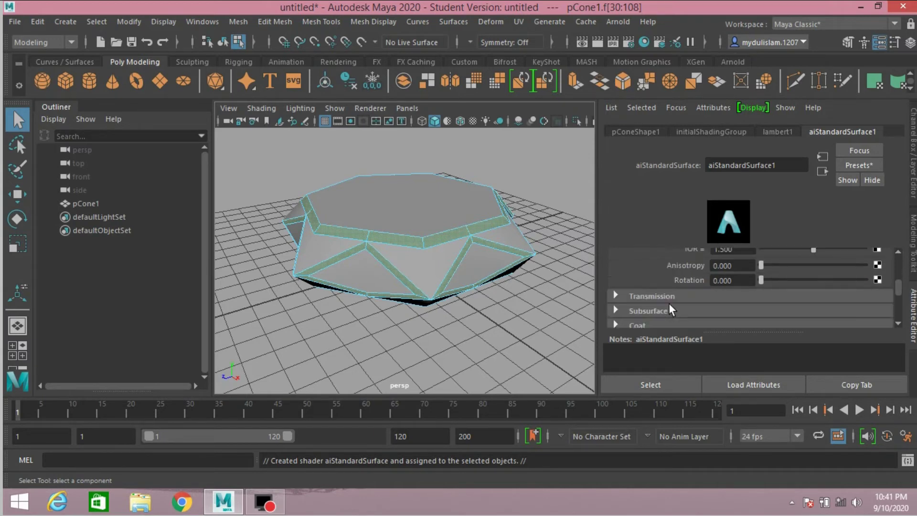
scroll(669, 309, "down", 4)
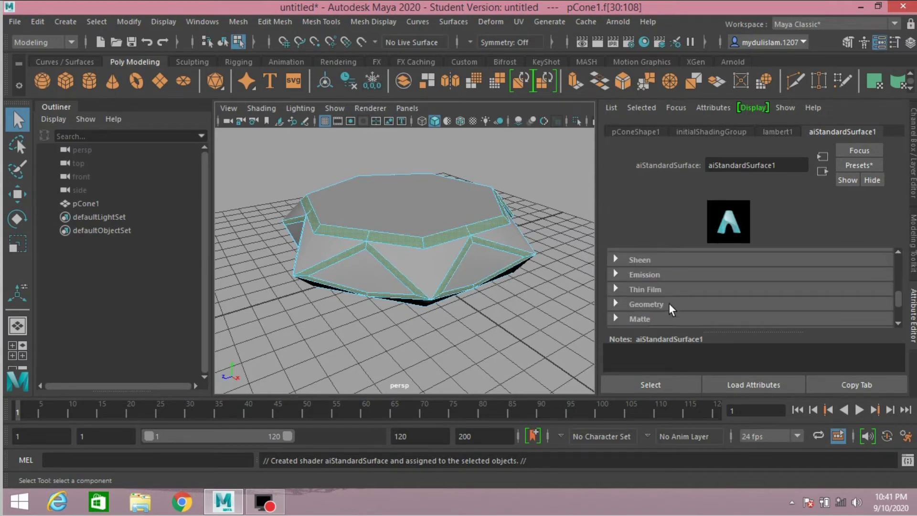
left_click(616, 274)
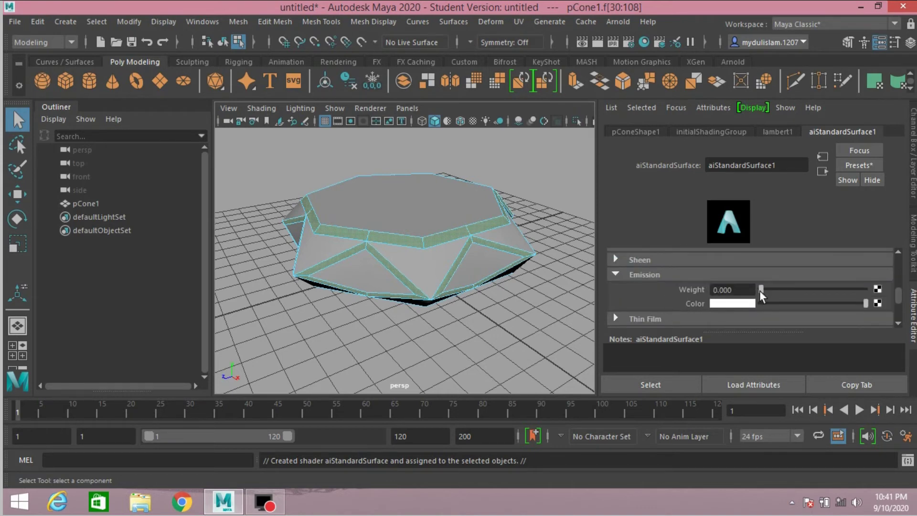
left_click_drag(761, 289, 869, 283)
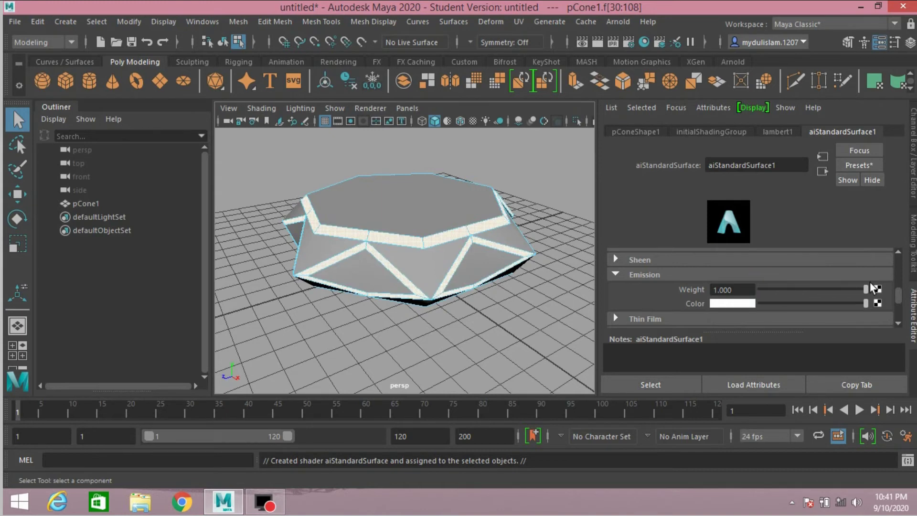
left_click(741, 301)
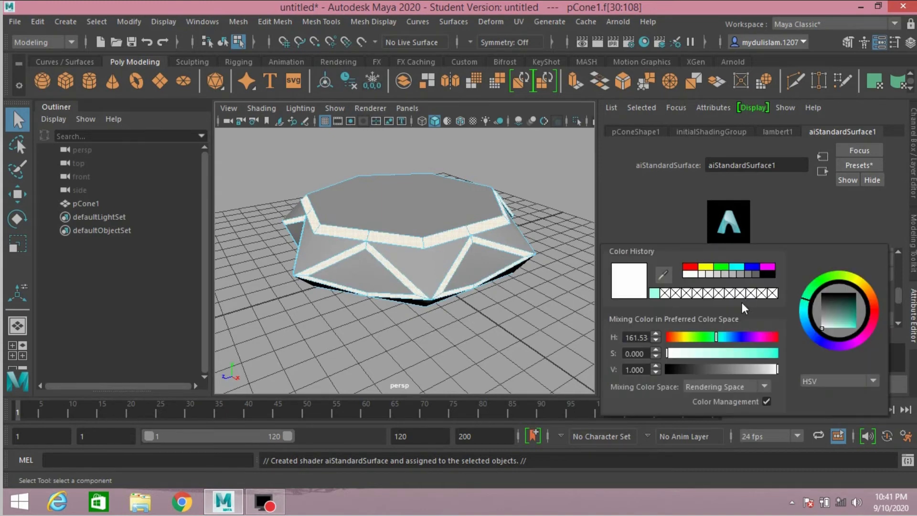
left_click(654, 292)
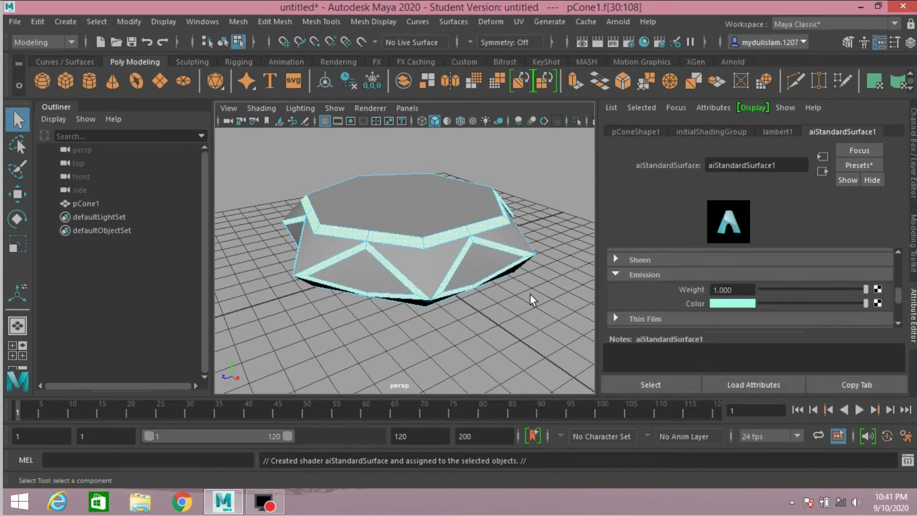
Return to object selection with the whole gem selected and delete its construction history again.
key("ctrl+a")
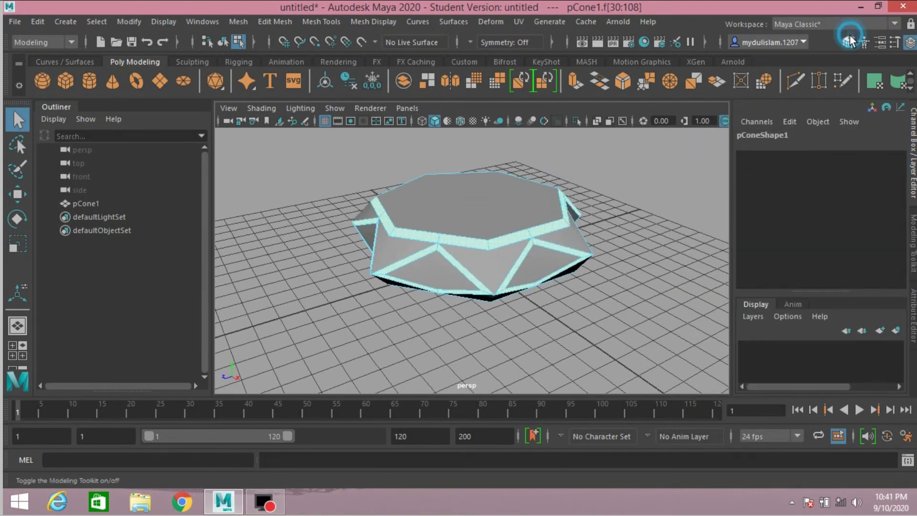
left_click(845, 43)
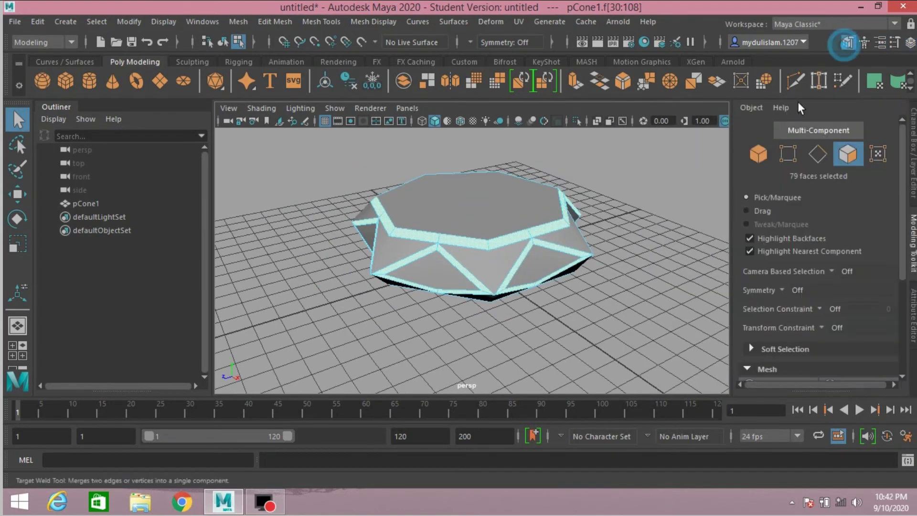
left_click(760, 154)
left_click(43, 21)
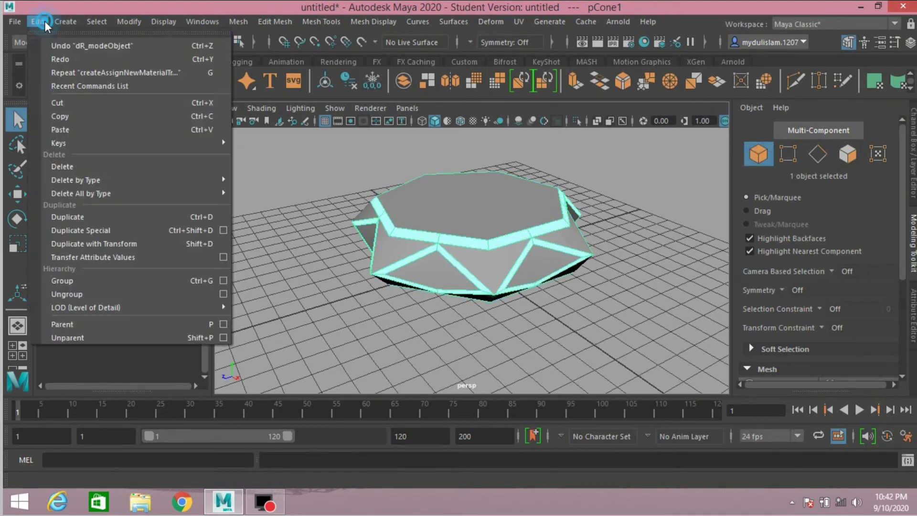
mouse_move(205, 178)
left_click(254, 180)
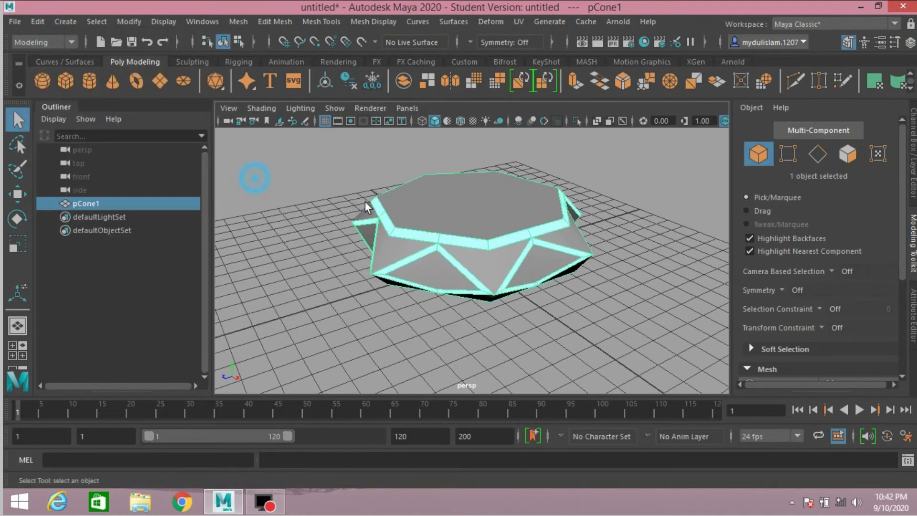
Move the gem away from the grid's center in the negative X direction.
scroll(432, 231, "down", 2)
mouse_move(449, 247)
left_mouse_down("alt")
mouse_move(504, 263)
mouse_move(439, 263)
left_mouse_up("alt")
left_click(11, 195)
left_click_drag(487, 280, 528, 271, "alt")
scroll(524, 277, "up", 2)
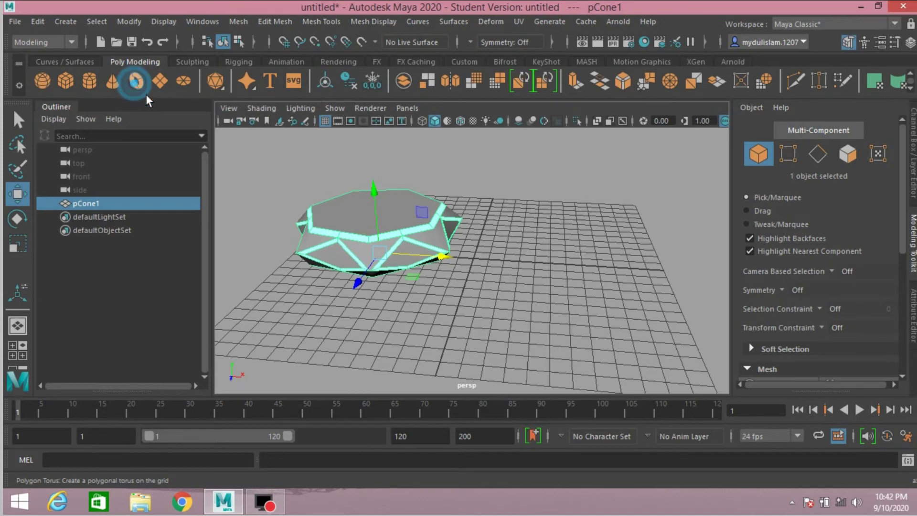
Create a polygon torus and move it along X to a Translate X of 4.239.
left_click(136, 81)
left_click_drag(533, 261, 599, 263)
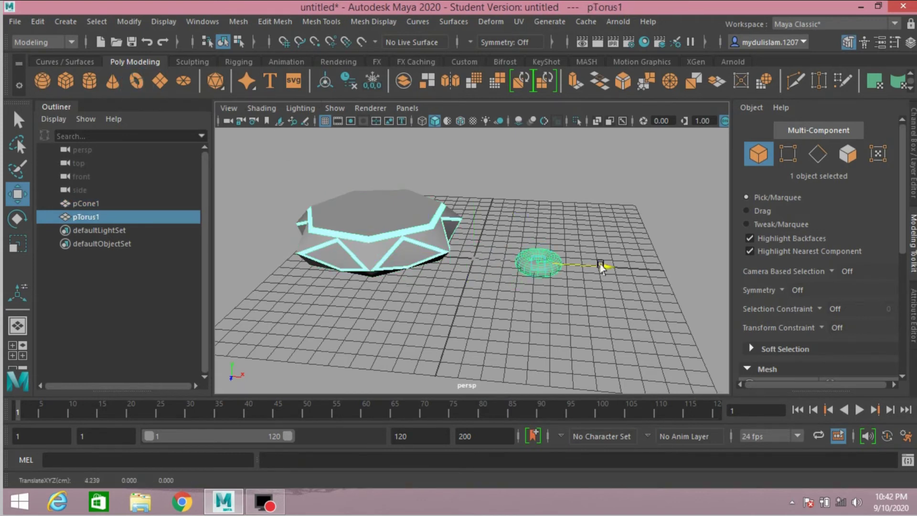
Set the torus's Radius to 4.2 in its polyTorus1 construction inputs.
left_click(912, 158)
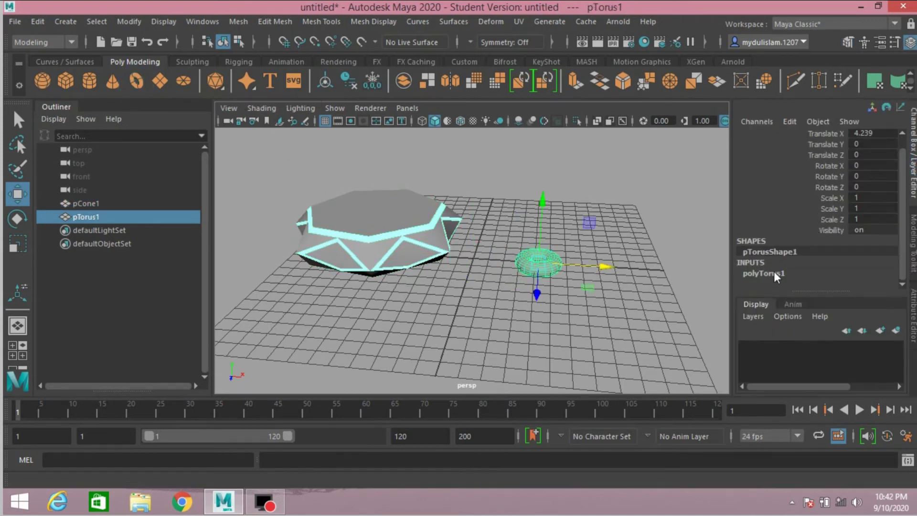
left_click(771, 271)
left_click(830, 222)
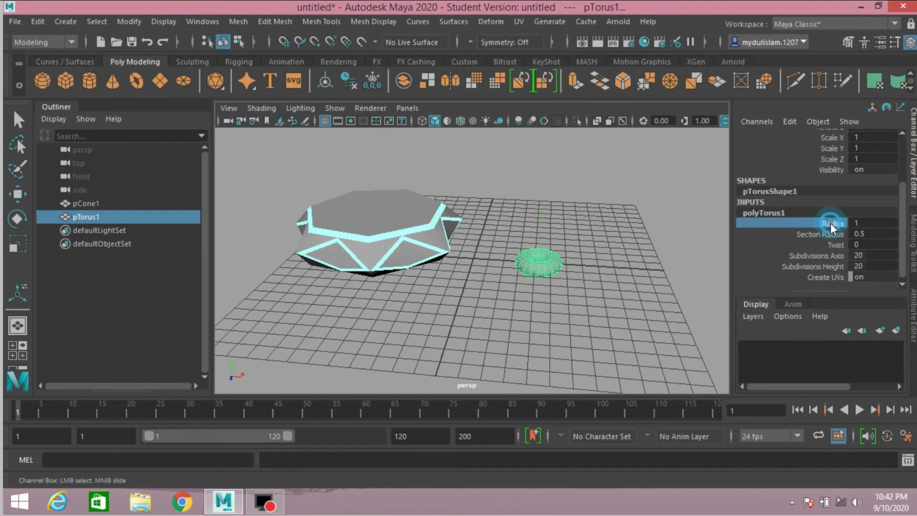
middle_click_drag(671, 225, 689, 229)
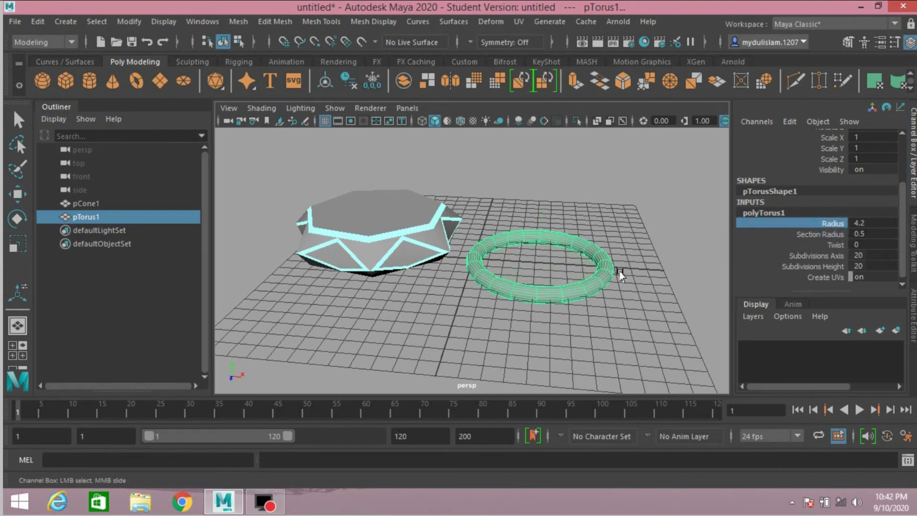
middle_click_drag(619, 277, 613, 272, "alt")
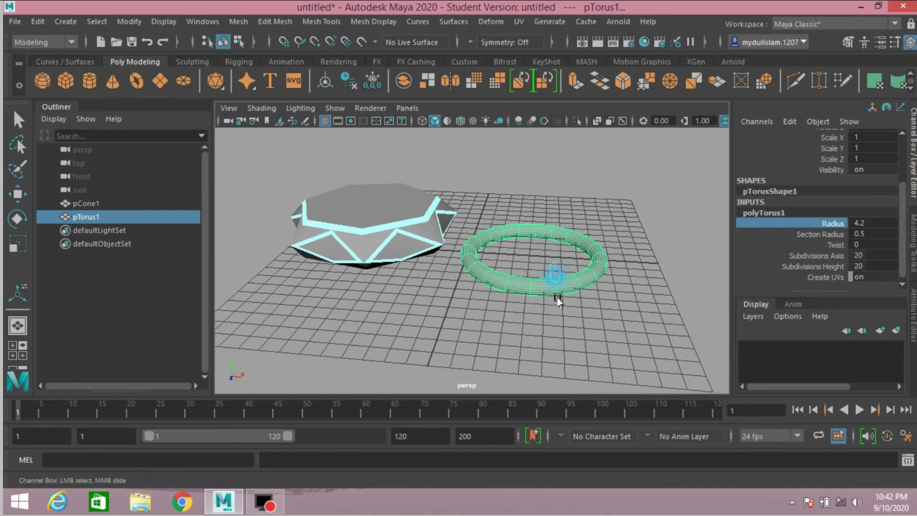
Convert the torus to an Arnold Mesh Light and show the light's attributes.
key("w")
left_click(609, 17)
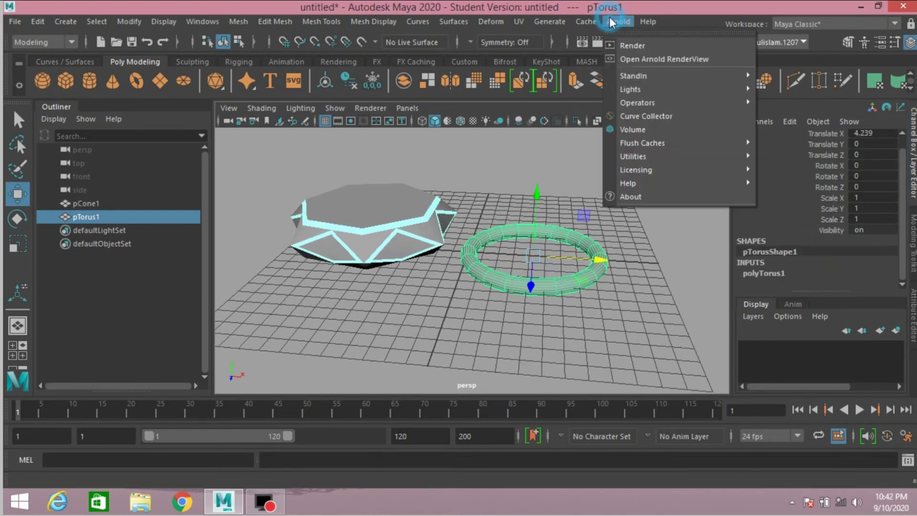
mouse_move(715, 81)
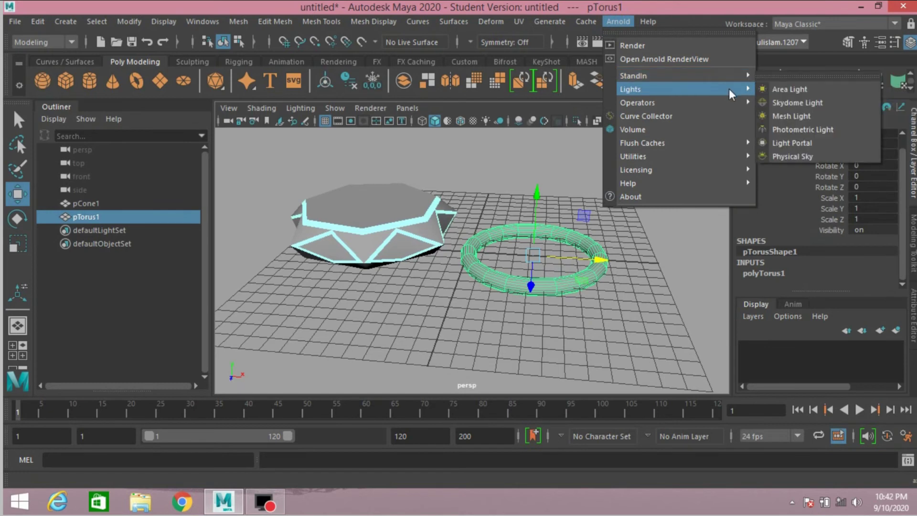
left_click(775, 114)
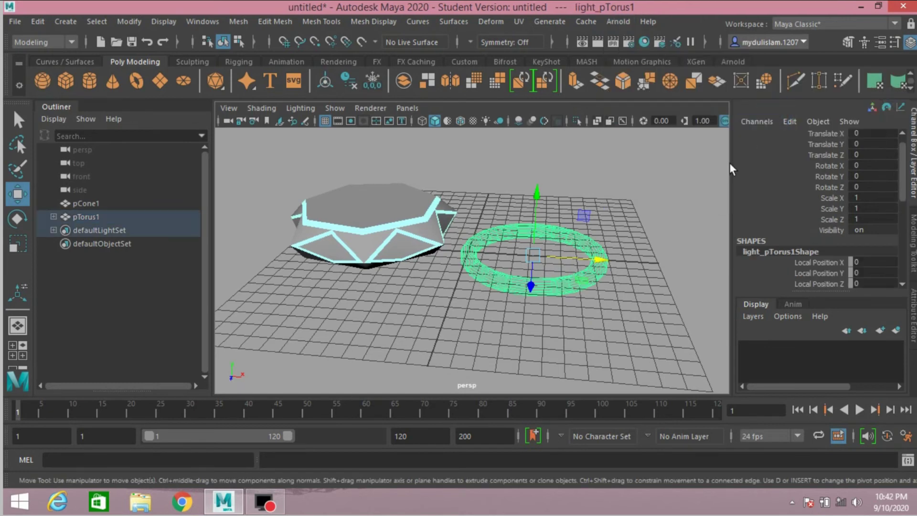
left_click(914, 313)
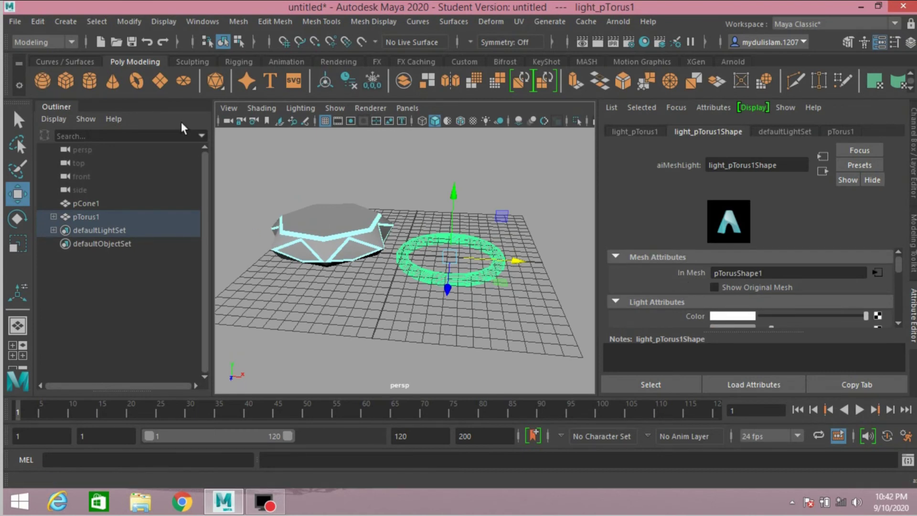
Create a polygon plane, scale it uniformly well beyond the grid, and lower it beneath the gem as a floor.
left_click(156, 84)
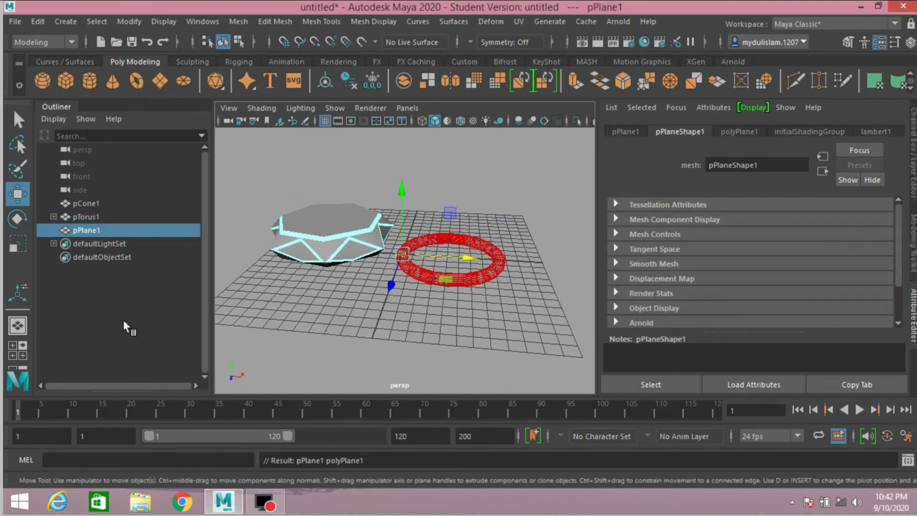
left_click(15, 246)
left_click_drag(402, 254, 722, 336)
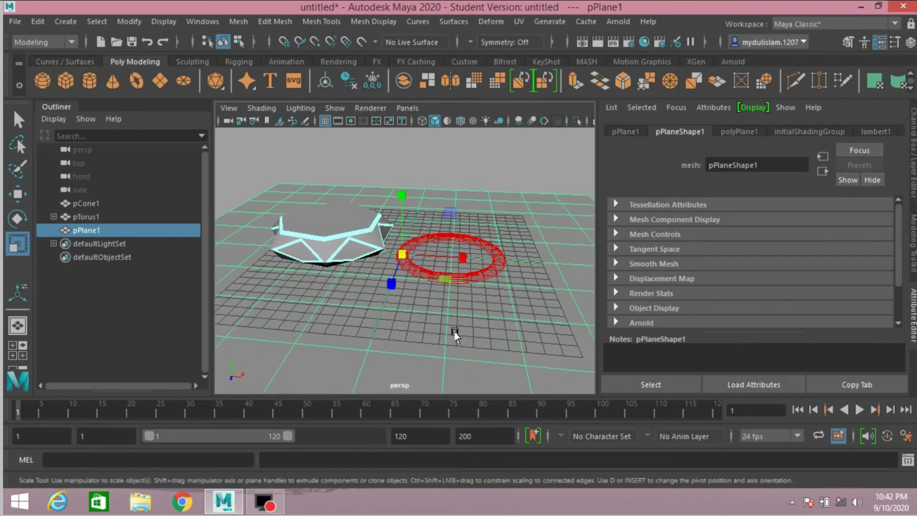
left_click_drag(458, 334, 303, 311, "alt")
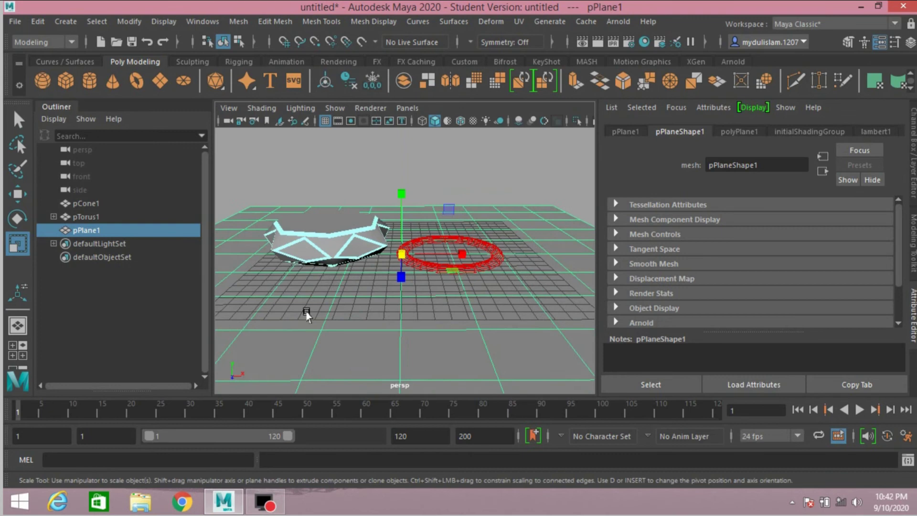
left_click(20, 196)
left_click_drag(400, 194, 460, 278)
Select the torus mesh light and render the perspective view with Arnold.
scroll(460, 278, "up", 2)
scroll(465, 250, "up", 2)
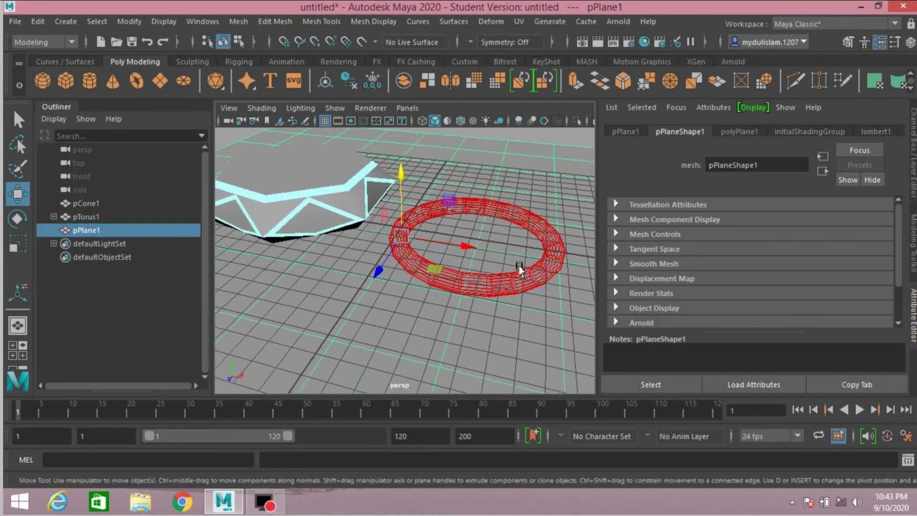
left_click(522, 290)
scroll(690, 303, "down", 2)
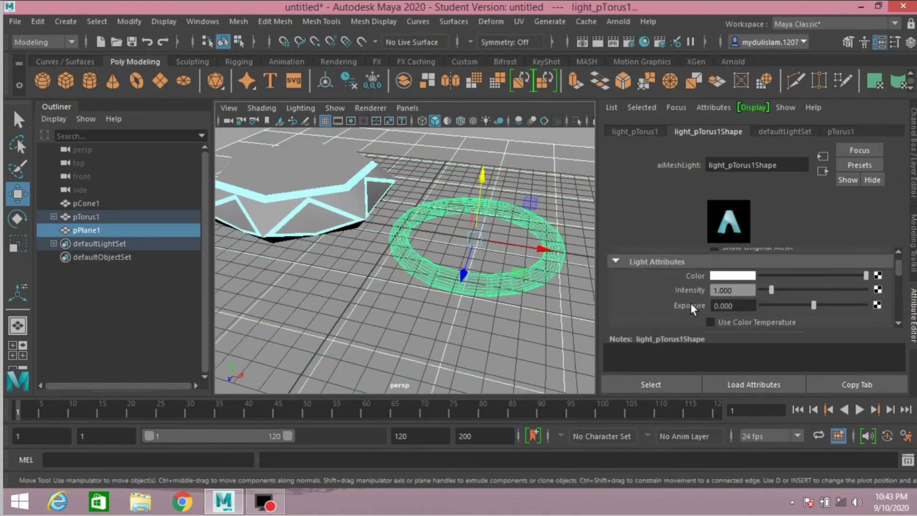
scroll(691, 304, "up", 2)
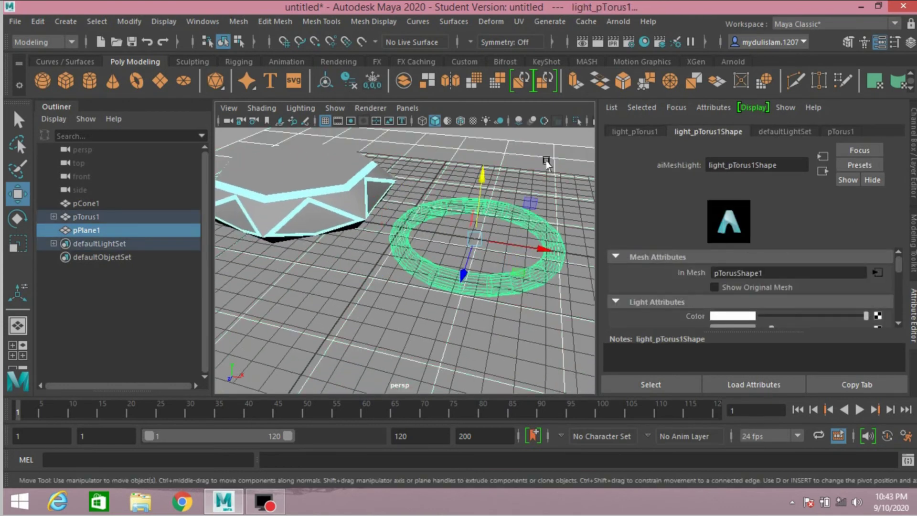
left_click(604, 23)
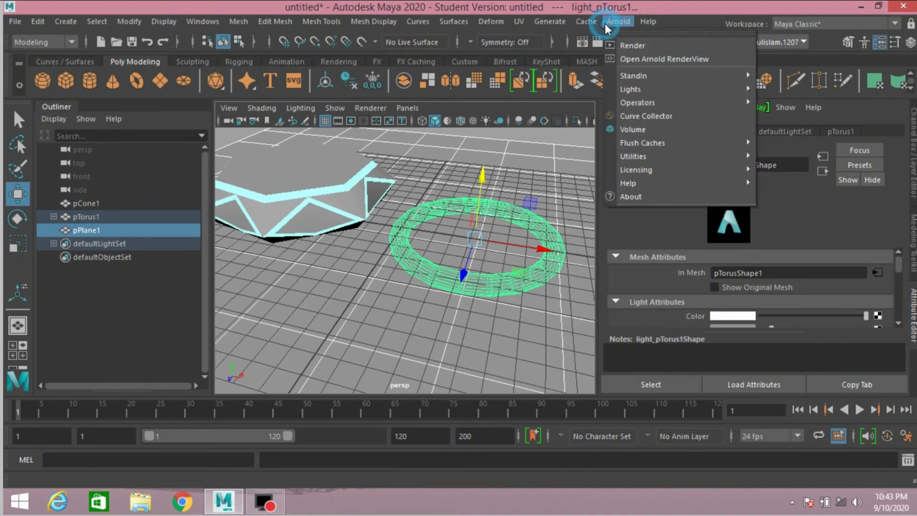
left_click(615, 47)
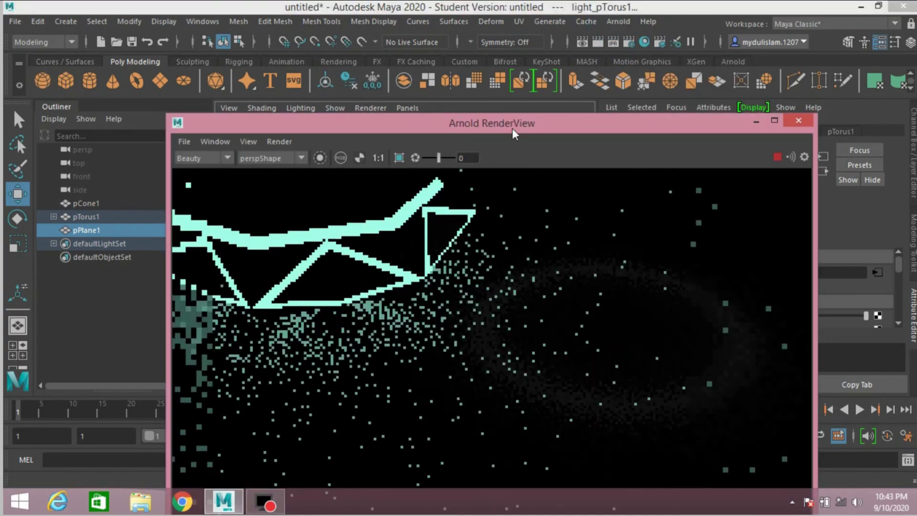
Move and narrow the Arnold RenderView window, fit the whole render in it, and reframe the camera on the gem and torus.
left_click_drag(520, 125, 365, 14)
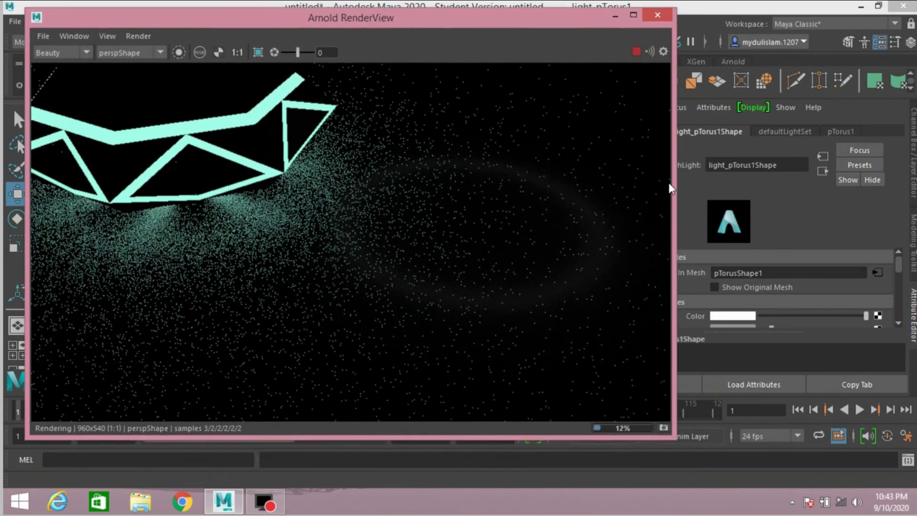
left_click_drag(675, 176, 439, 196)
key("f")
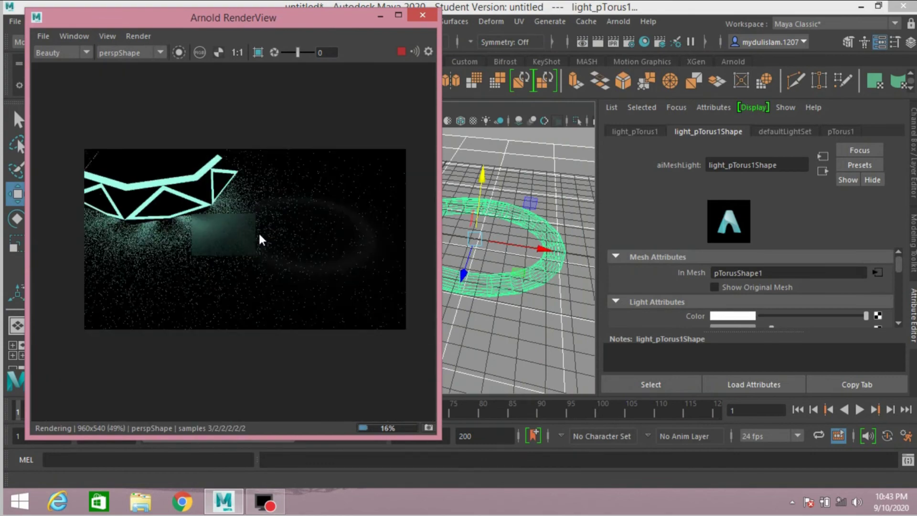
middle_click_drag(518, 270, 532, 269)
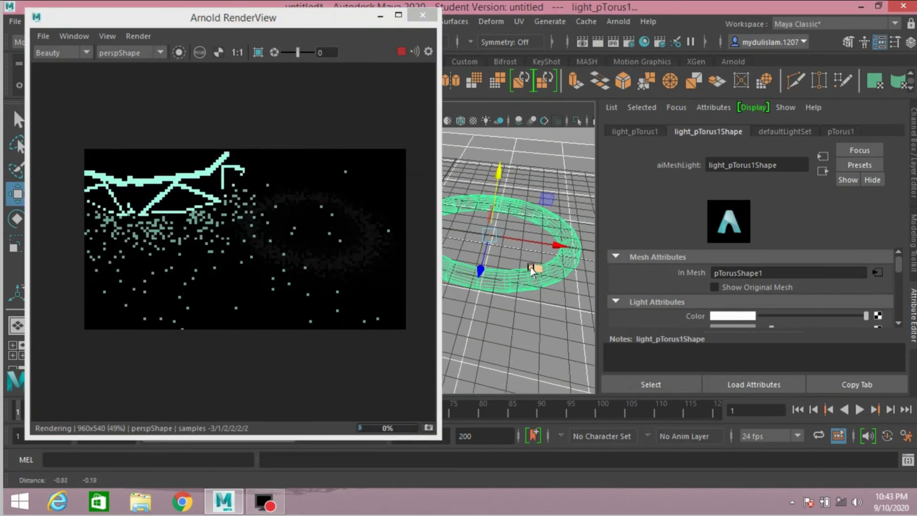
mouse_move(532, 269)
left_mouse_down("alt")
mouse_move(535, 243)
mouse_move(522, 262)
left_mouse_up("alt")
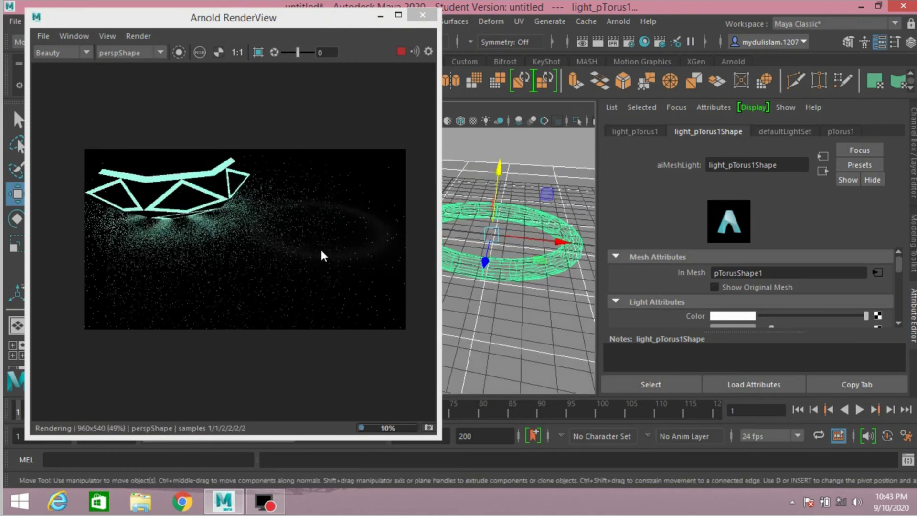
Raise the torus mesh light's Intensity to 10.000 and bring the minimized Arnold RenderView back.
left_click(381, 15)
scroll(712, 310, "down", 5)
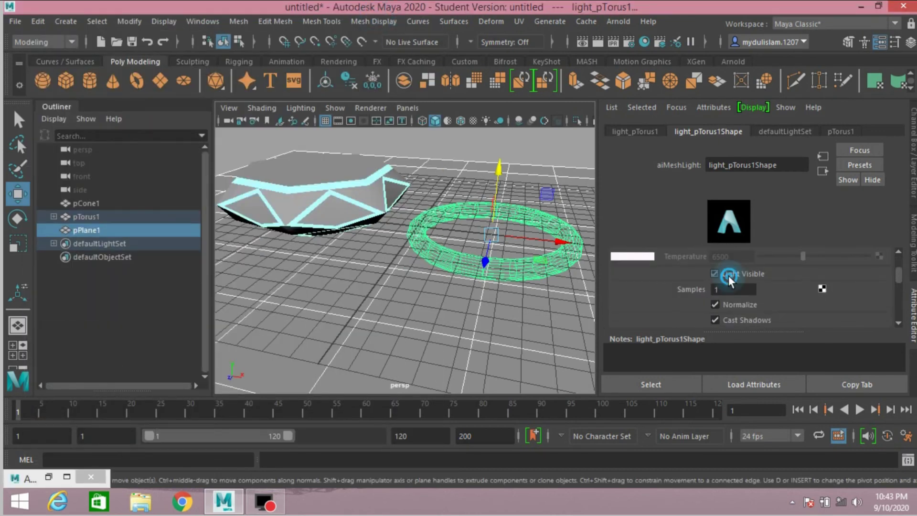
scroll(690, 291, "up", 3)
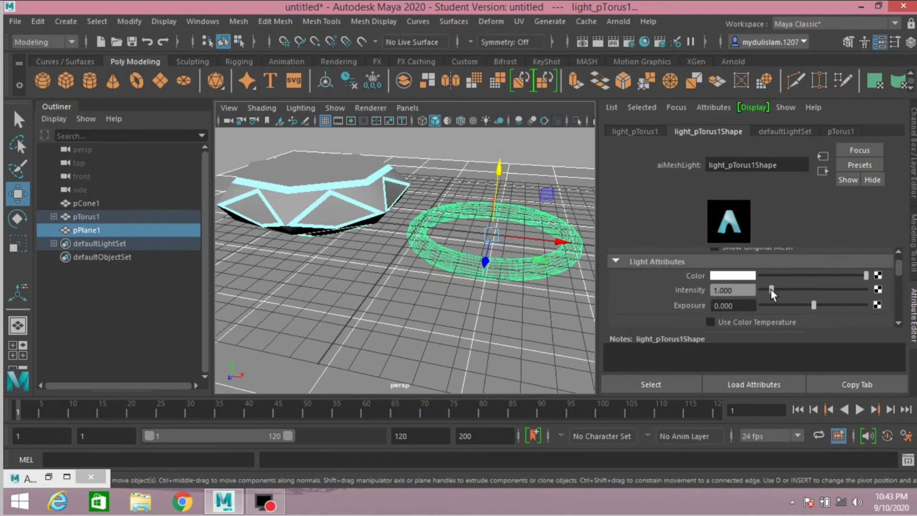
left_click_drag(770, 290, 865, 289)
left_click(53, 477)
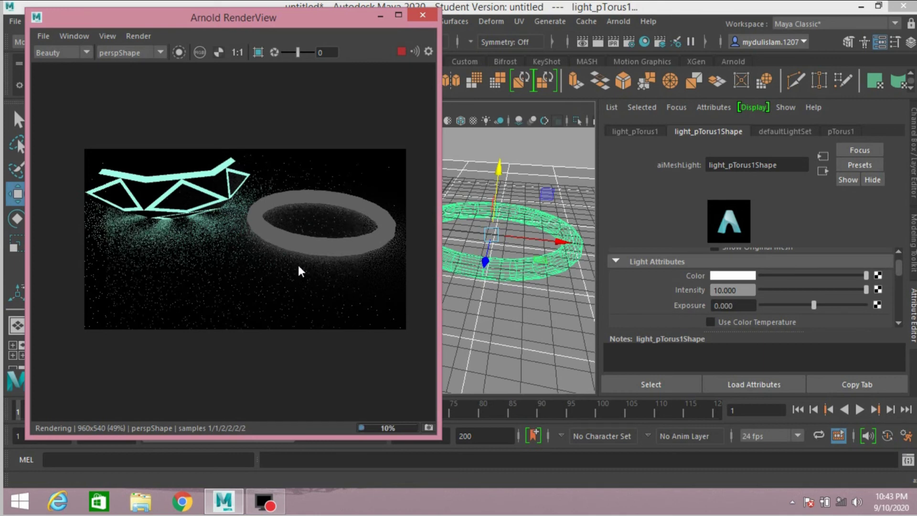
Set the torus mesh light's Color to the recently used mint green and minimize the render window.
left_click(731, 276)
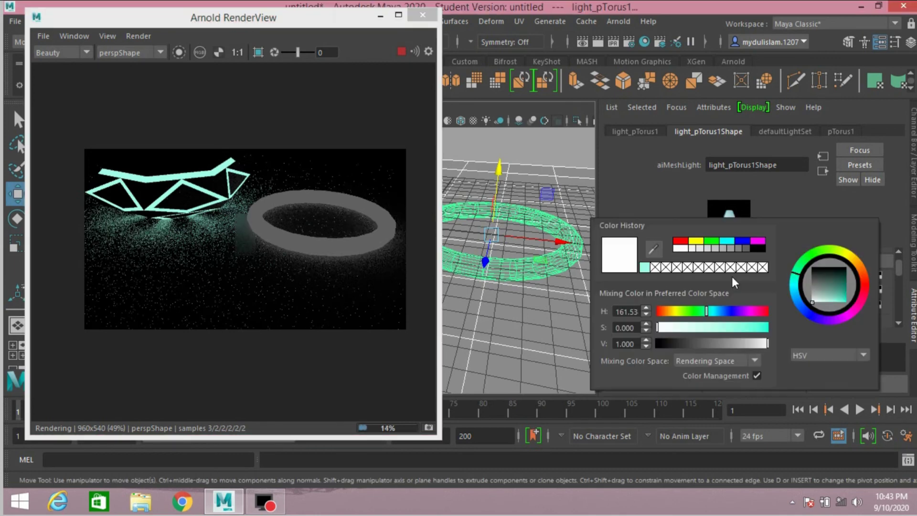
left_click(646, 267)
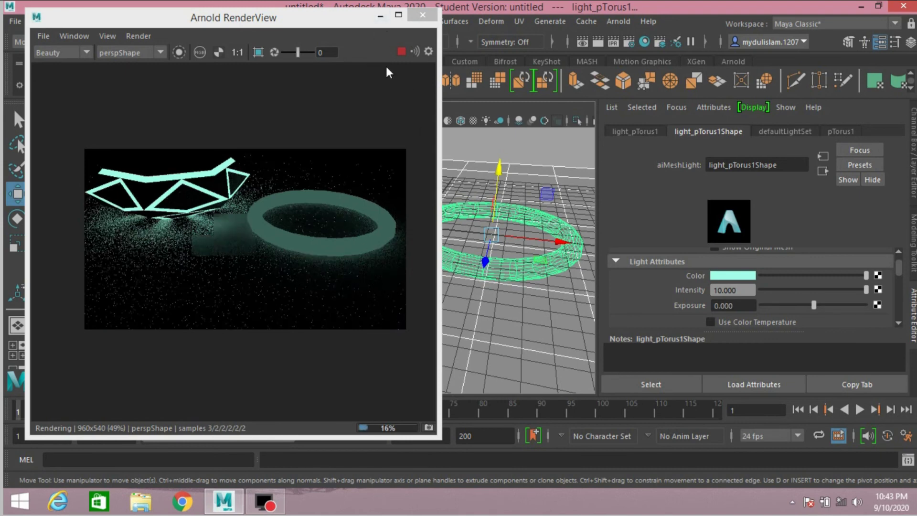
left_click(378, 17)
Raise the torus mesh light's Exposure to 5.000 and reopen the render to check the glow.
scroll(725, 294, "down", 3)
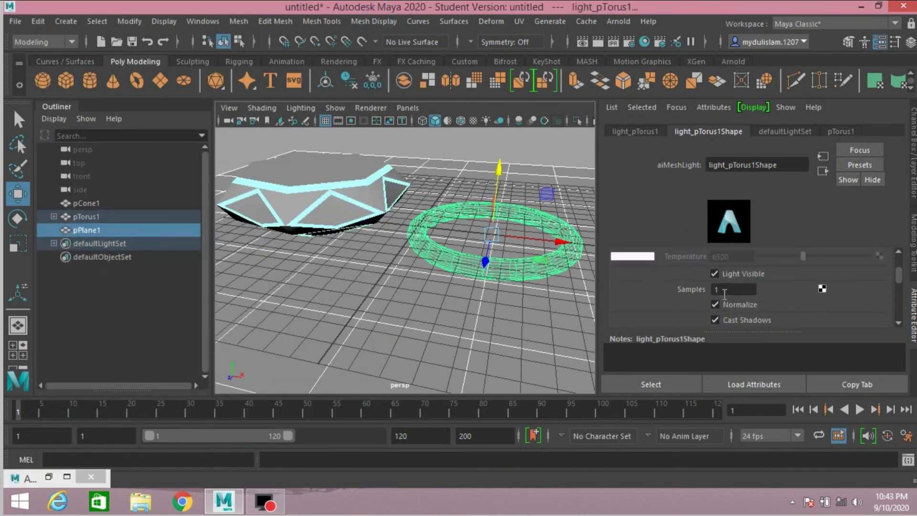
scroll(724, 293, "down", 3)
scroll(724, 295, "up", 5)
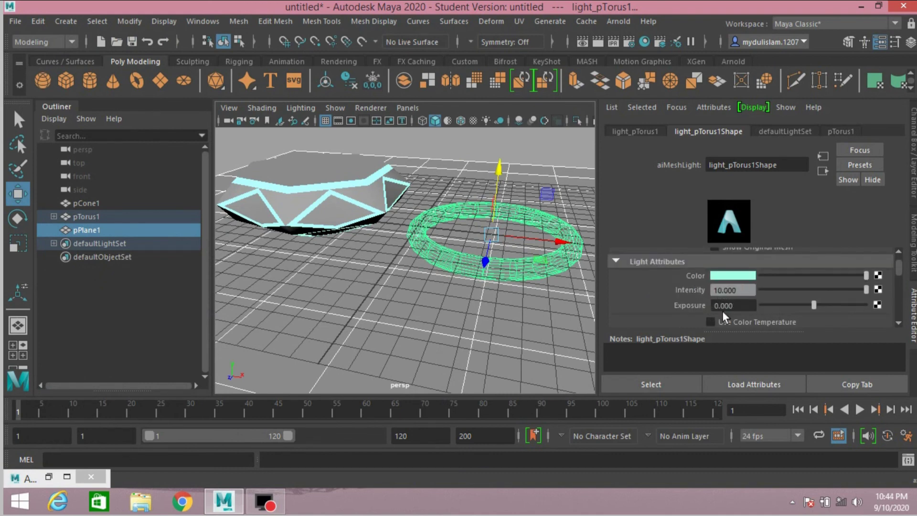
left_click_drag(815, 302, 883, 311)
left_click(60, 480)
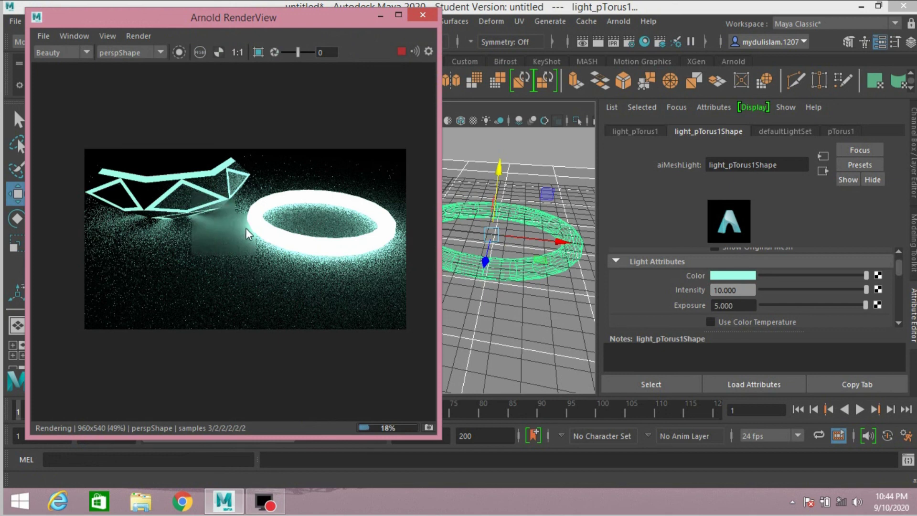
Select the gem and compare its emissive borders with the torus light in the Arnold render from a closer angle.
left_click(381, 16)
middle_click_drag(376, 240, 416, 247, "alt")
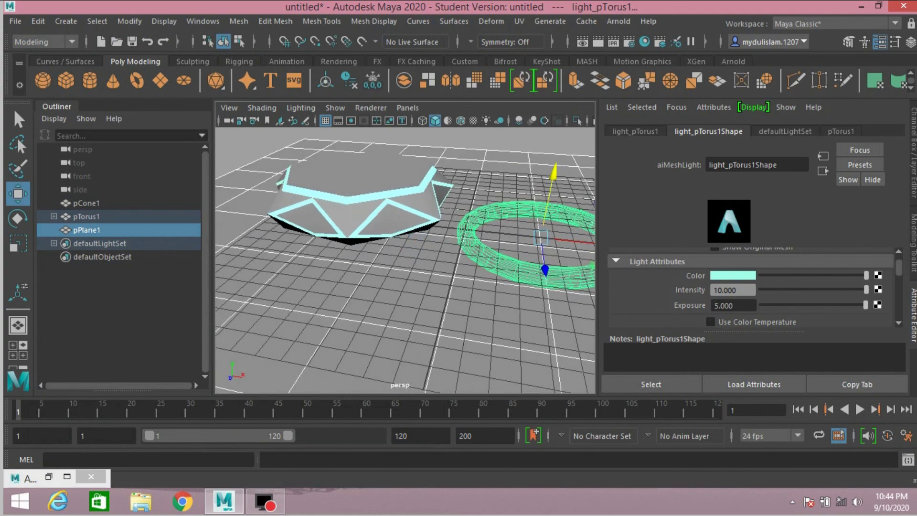
scroll(473, 254, "up", 1)
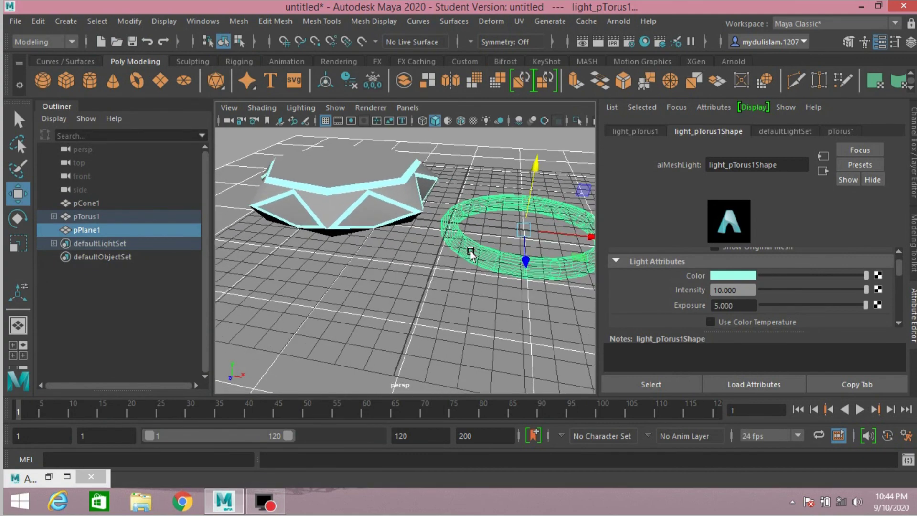
scroll(475, 263, "up", 3)
left_click_drag(480, 275, 494, 257, "alt")
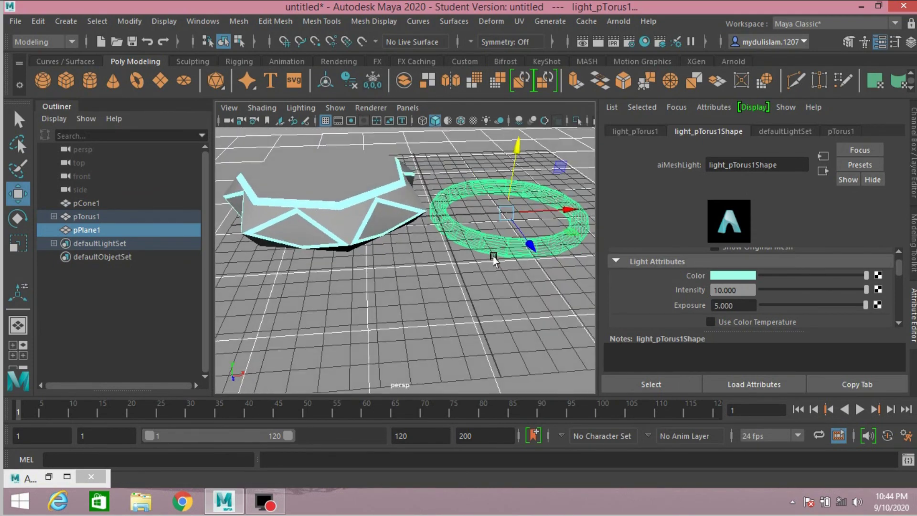
left_click(346, 232)
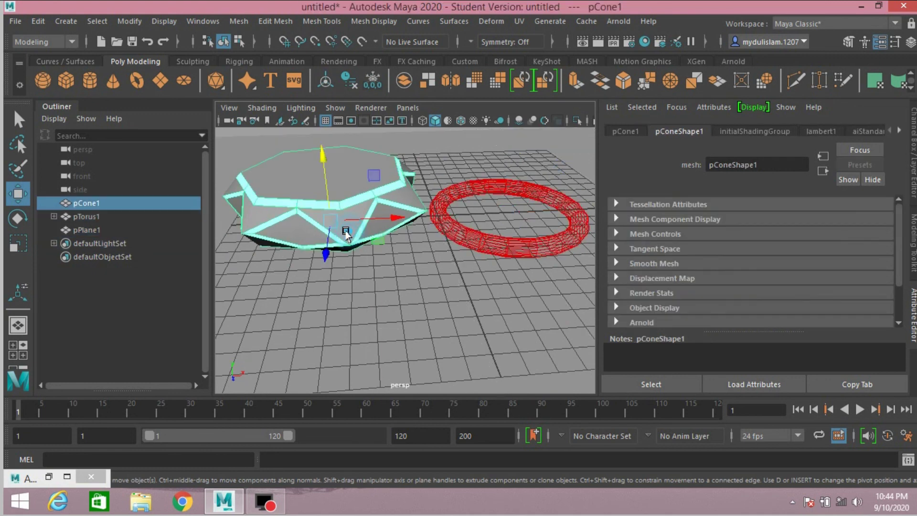
left_click(49, 478)
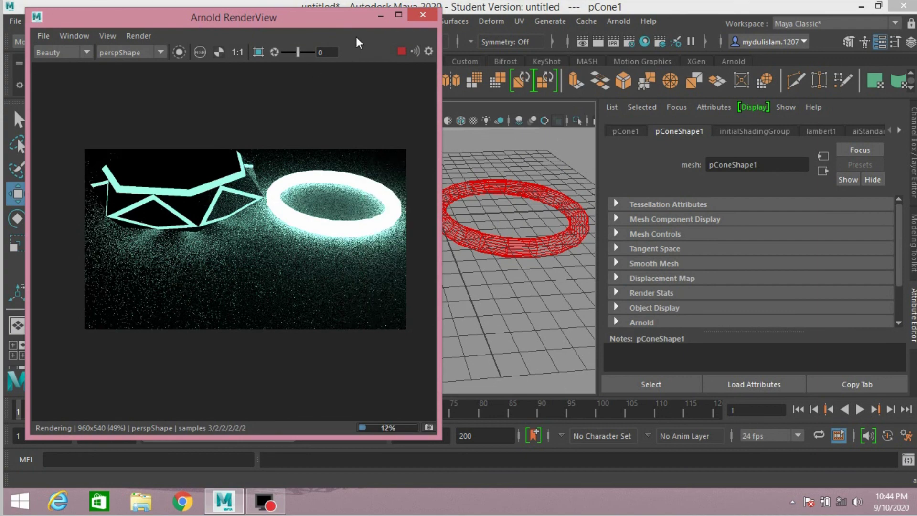
left_click(381, 16)
left_click_drag(454, 258, 471, 283, "alt")
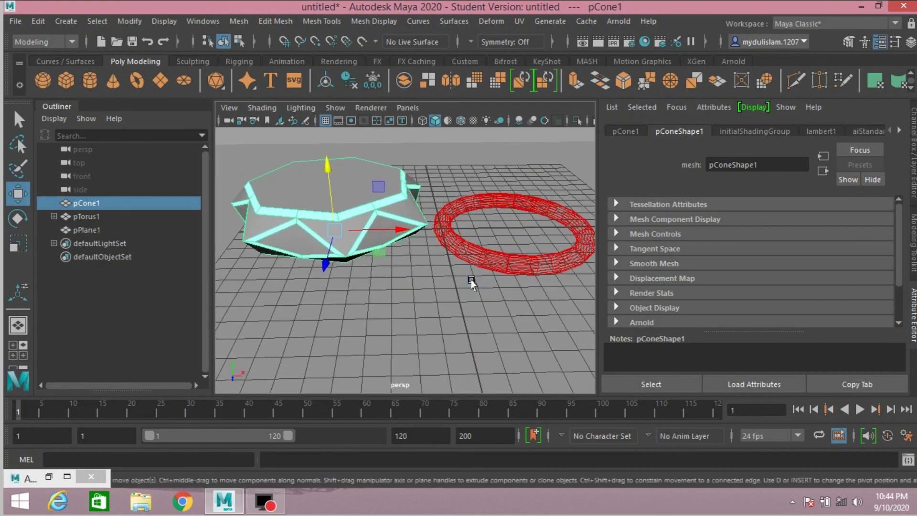